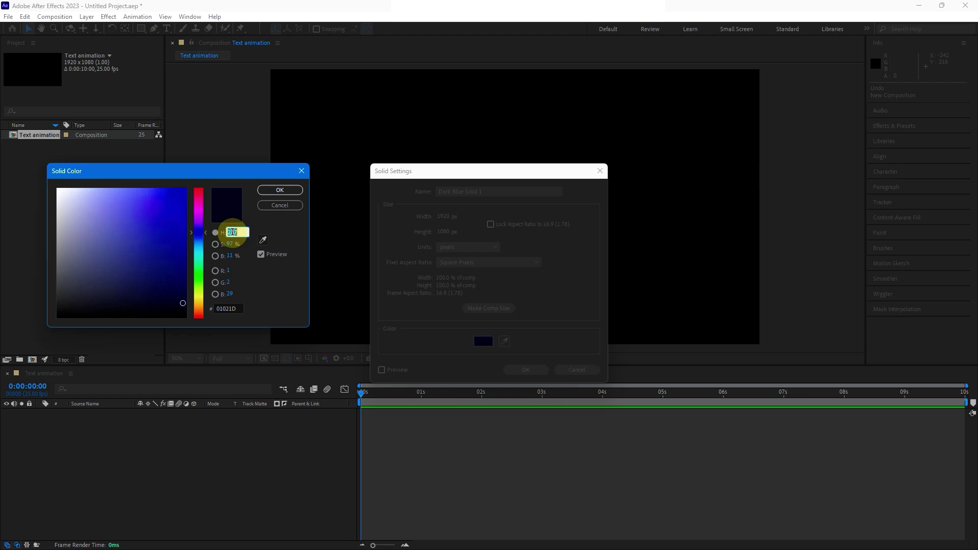
Step: Create a dark blue 1920 x 1080 solid layer with hue 227, saturation 100% and brightness 9%
type("227")
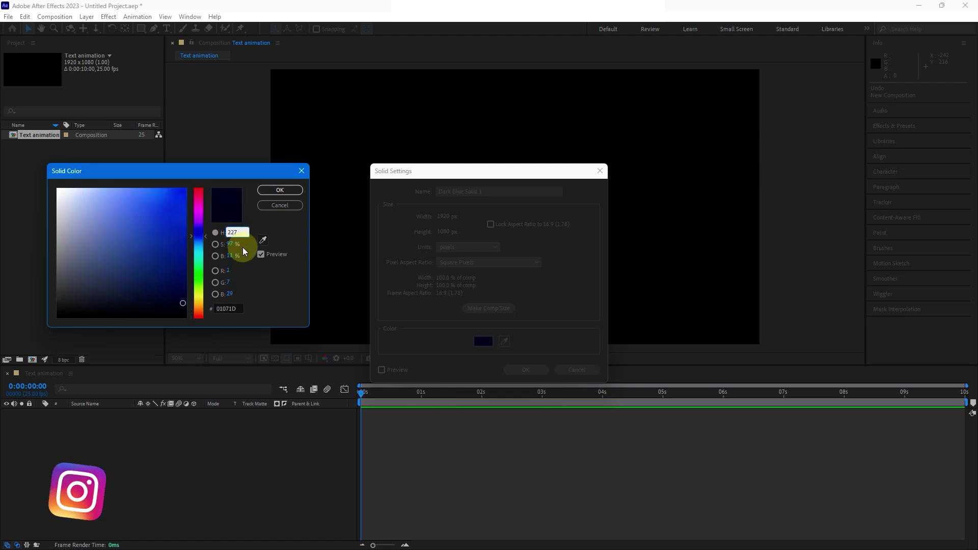
left_click(234, 245)
type("1")
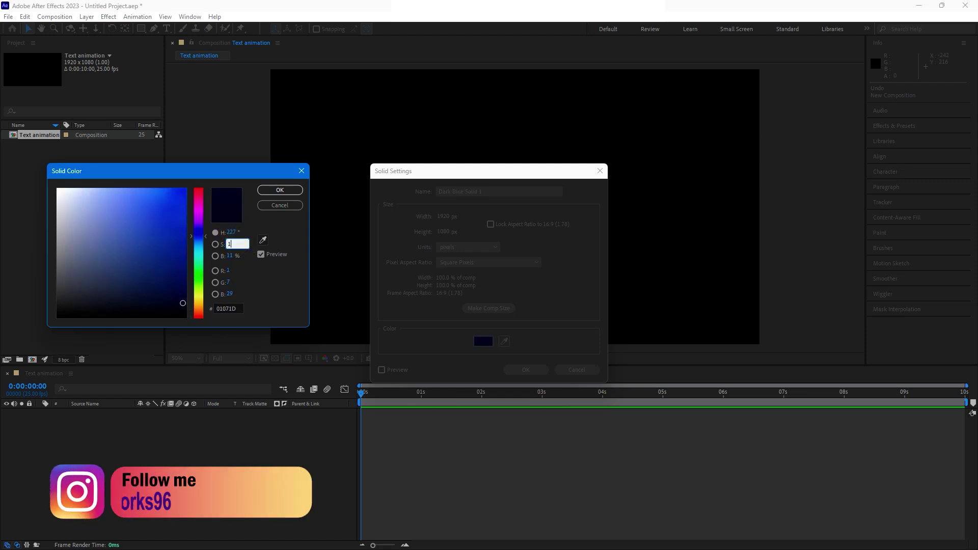
type("00")
left_click(235, 256)
type("9")
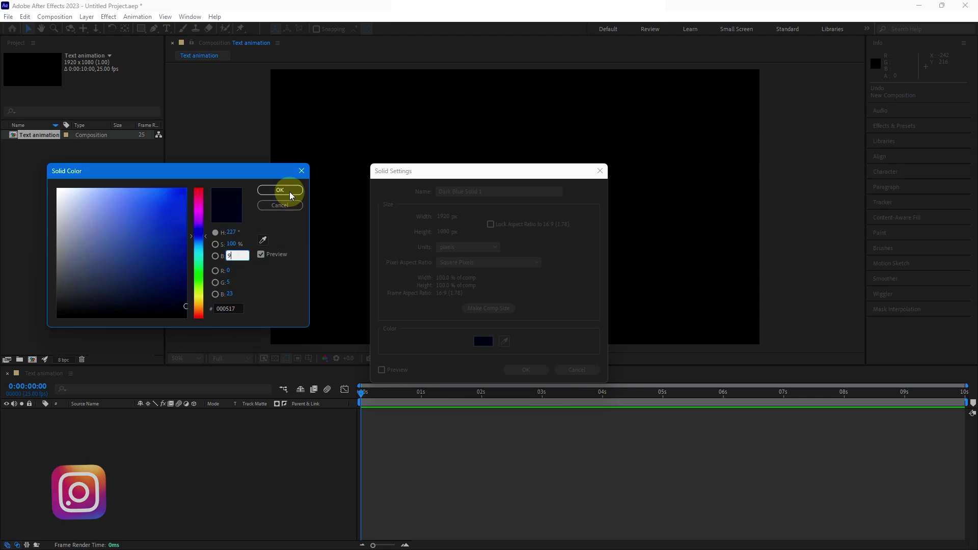
left_click(279, 192)
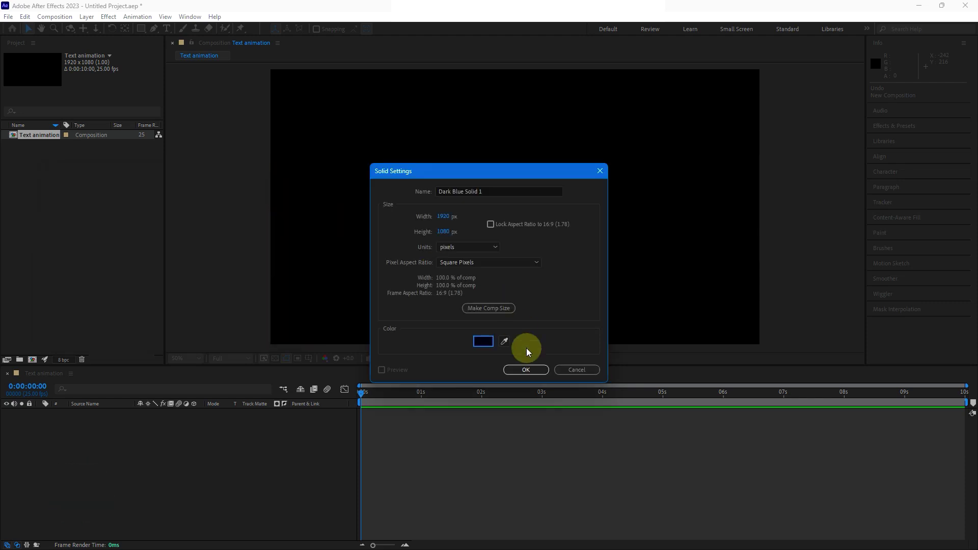
left_click(526, 370)
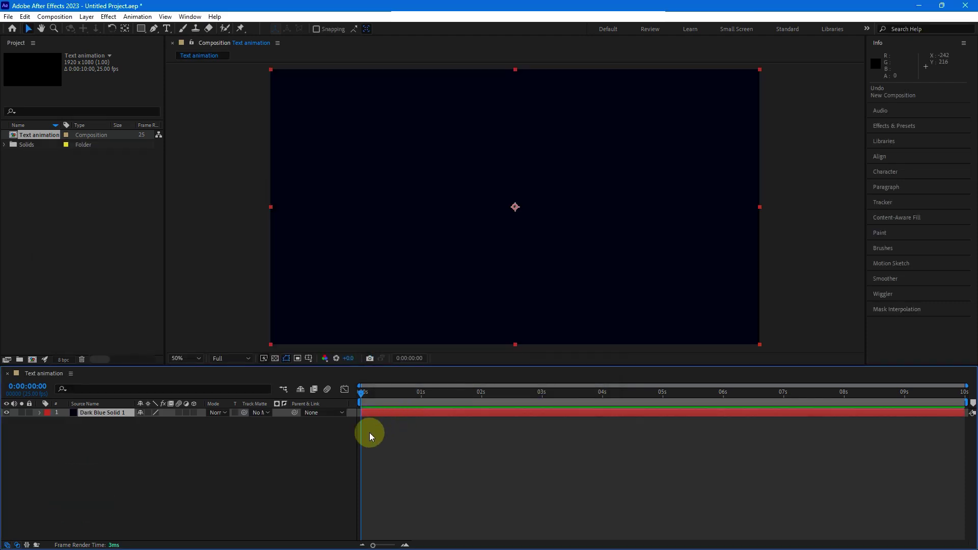
Step: Add a text layer to the composition reading LIQUID
right_click(330, 457)
mouse_move(383, 331)
left_click(507, 347)
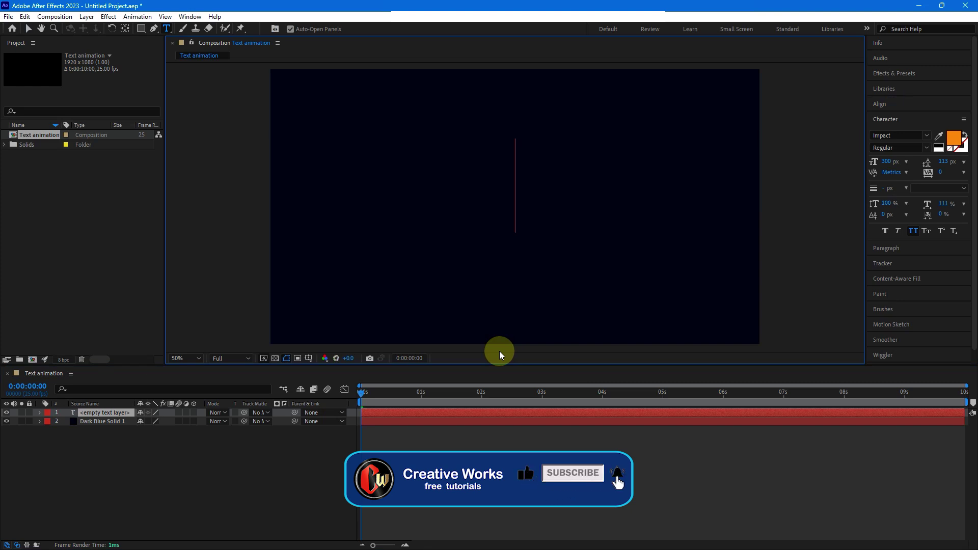
type("LI")
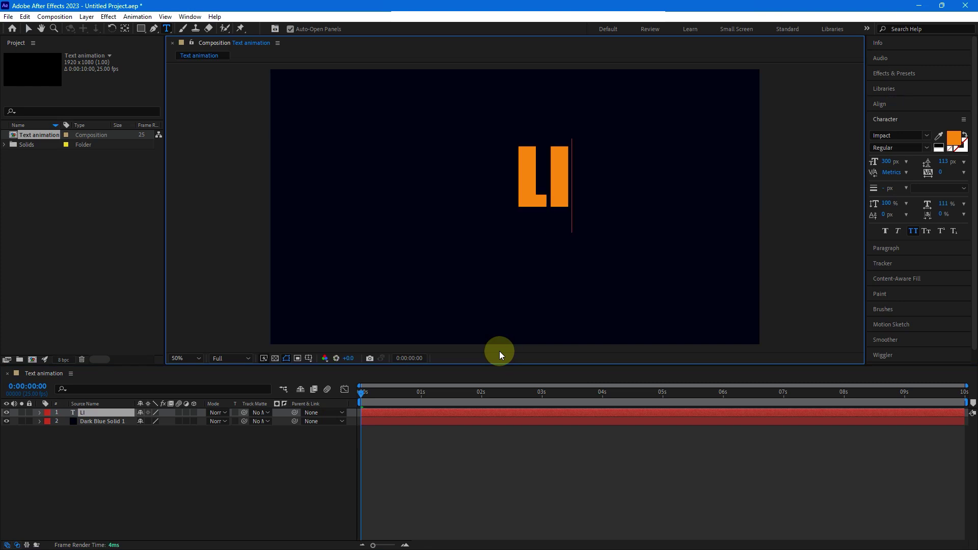
type("QUID")
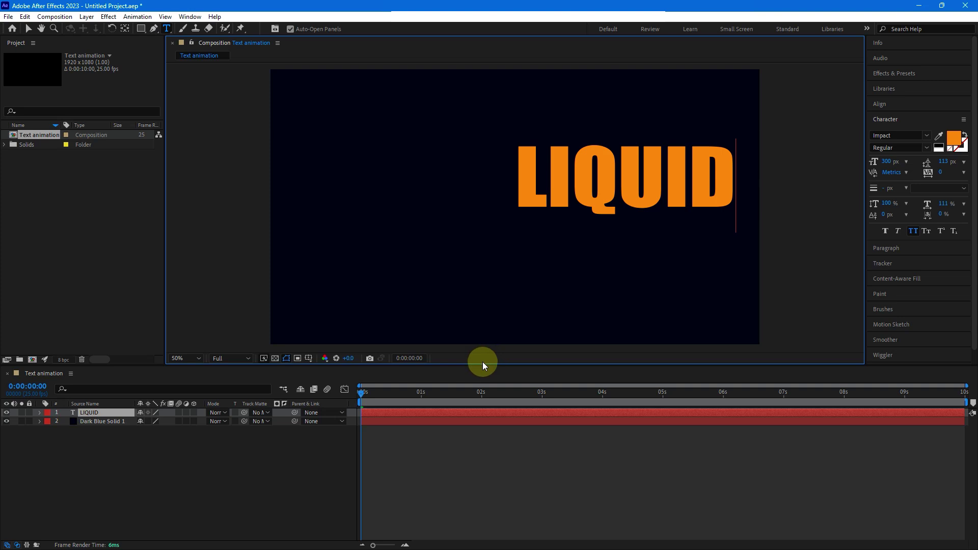
left_click(900, 135)
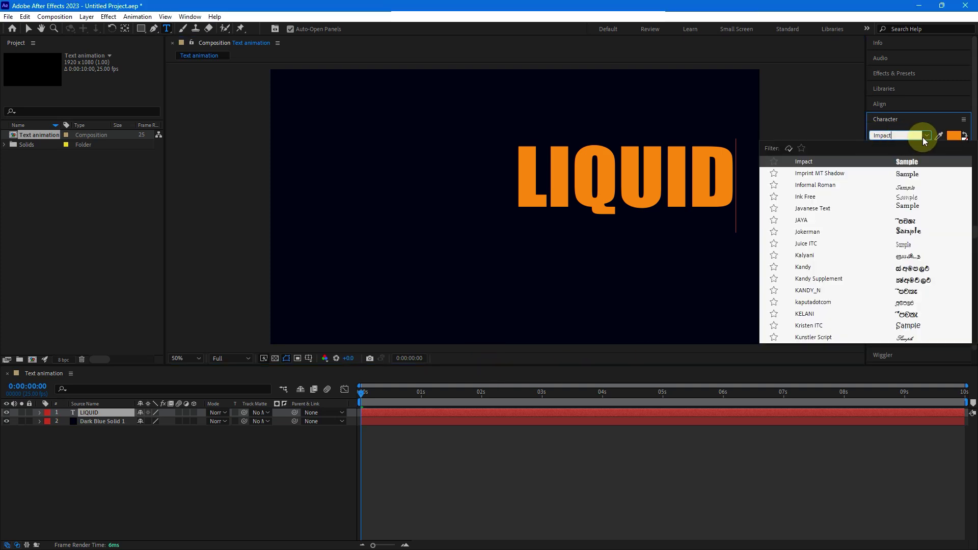
left_click(928, 136)
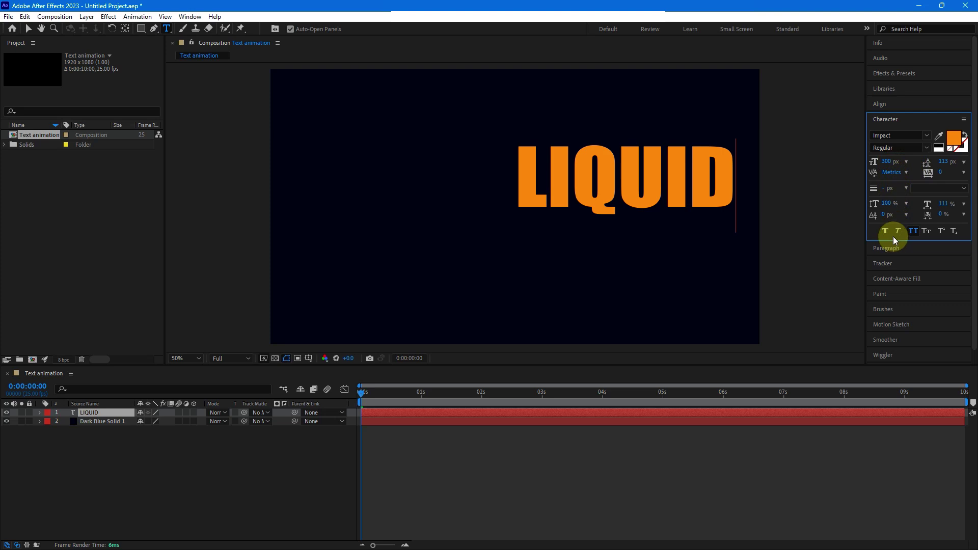
left_click(896, 121)
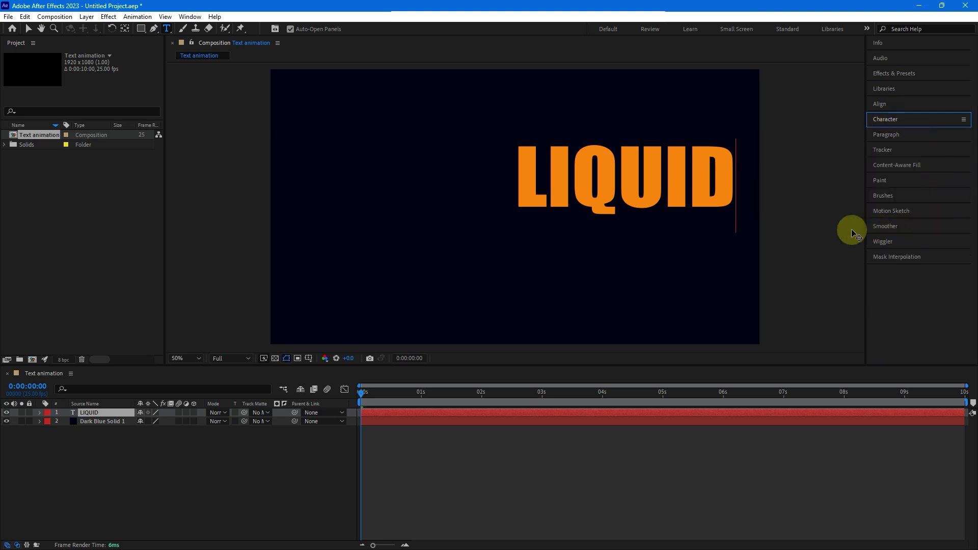
Step: Center the LIQUID text layer horizontally and vertically in the composition
left_click(190, 16)
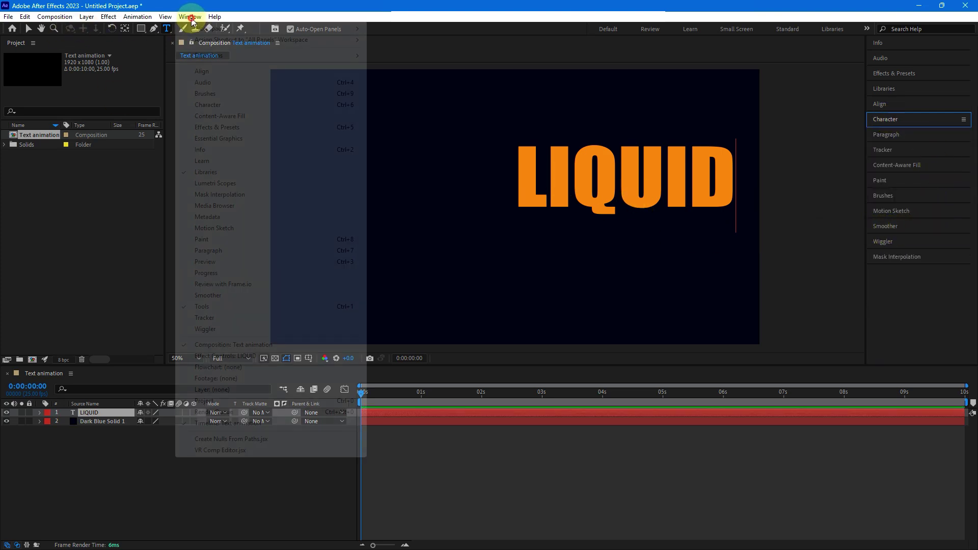
left_click(199, 72)
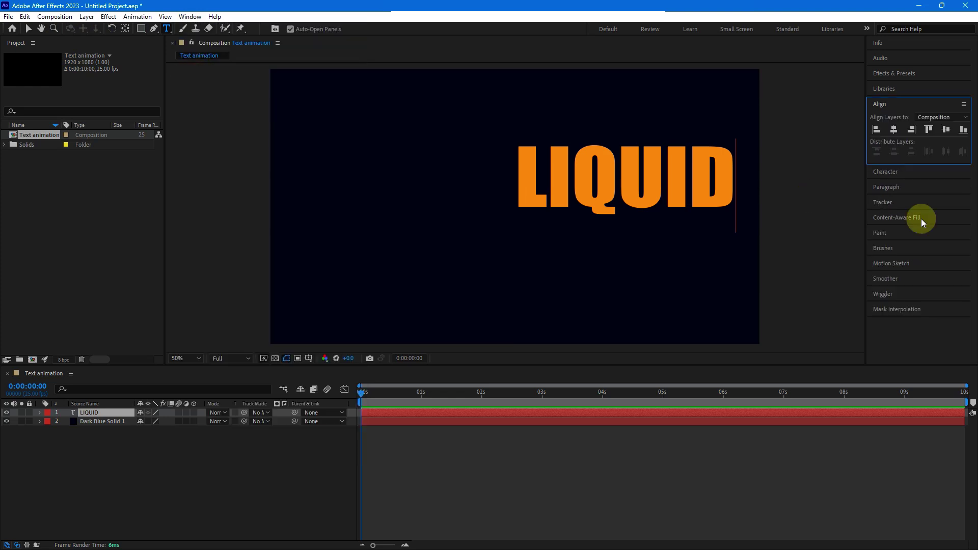
left_click(894, 129)
left_click(946, 130)
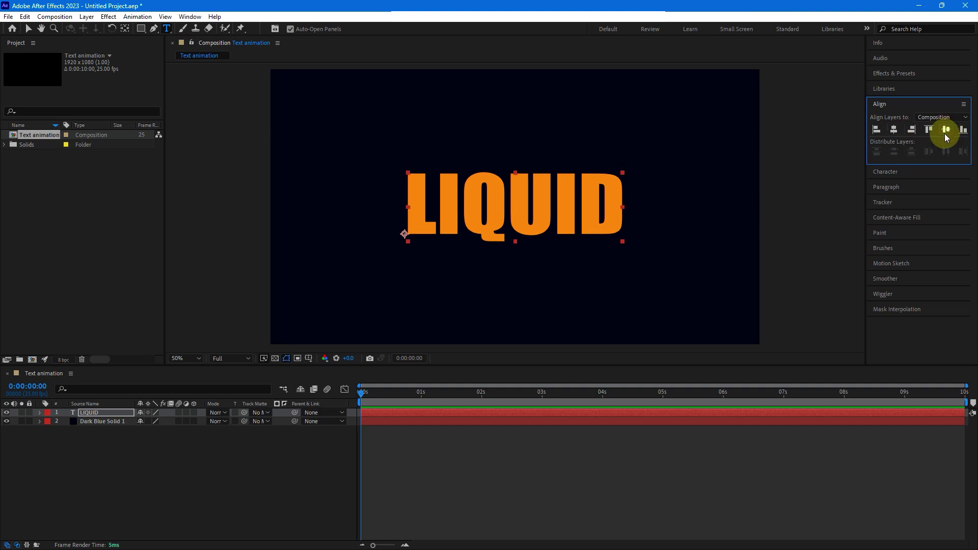
left_click(29, 29)
Step: Create an orange 1920 x 1080 solid layer above the LIQUID text layer
right_click(220, 451)
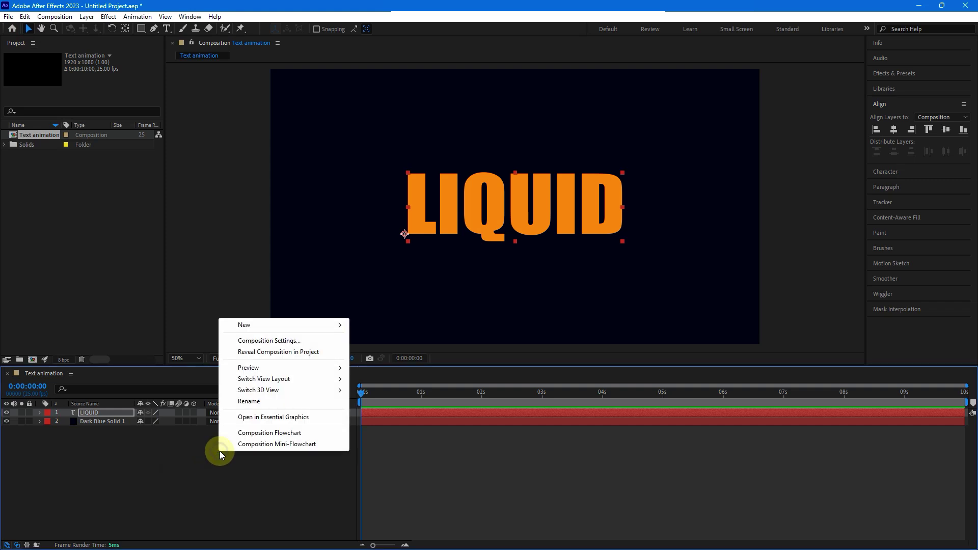
left_click(292, 325)
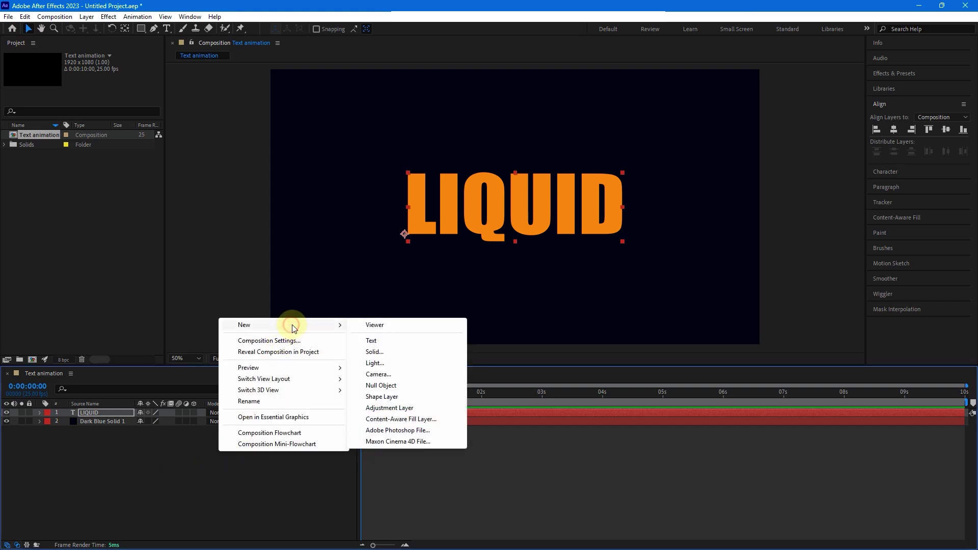
left_click(375, 353)
left_click(482, 341)
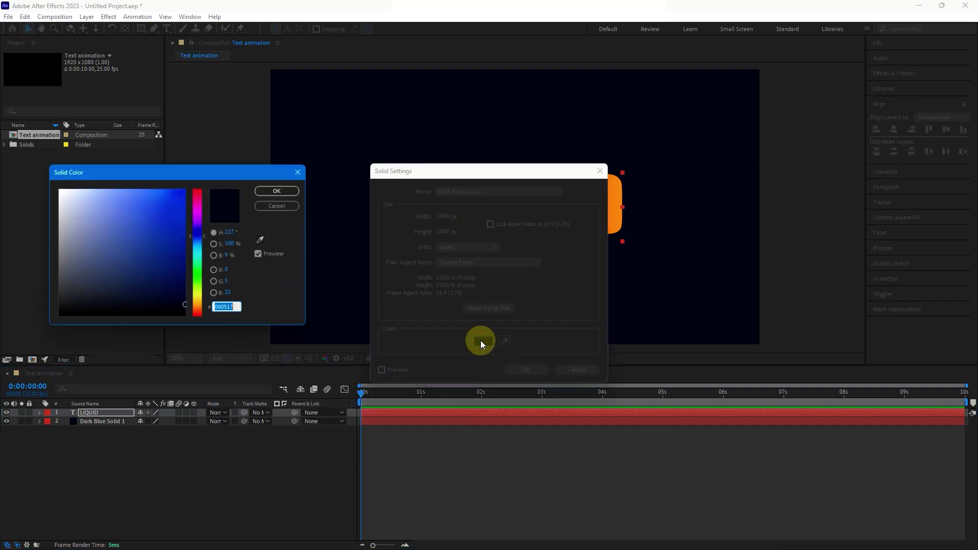
left_click(198, 305)
left_click(154, 229)
left_click_drag(159, 222, 196, 186)
left_click(280, 190)
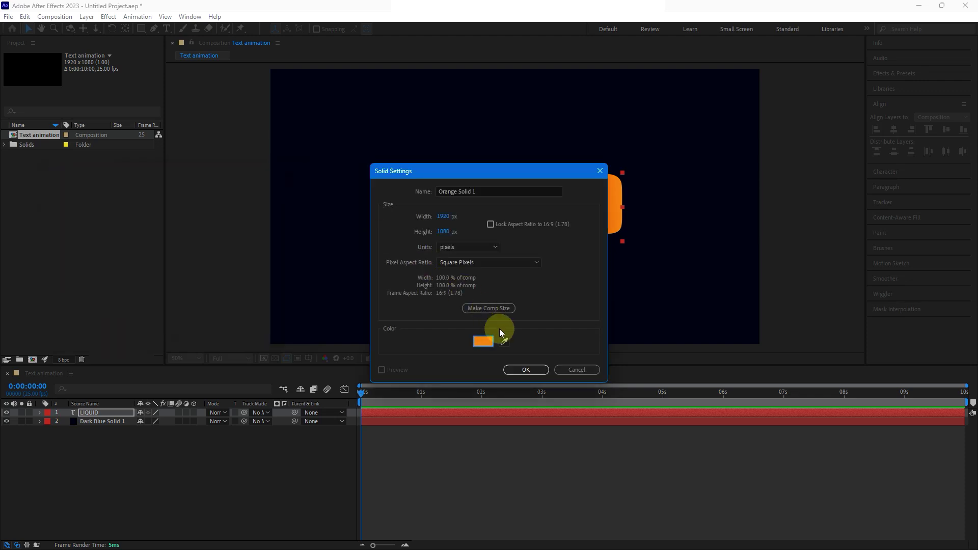
left_click(525, 370)
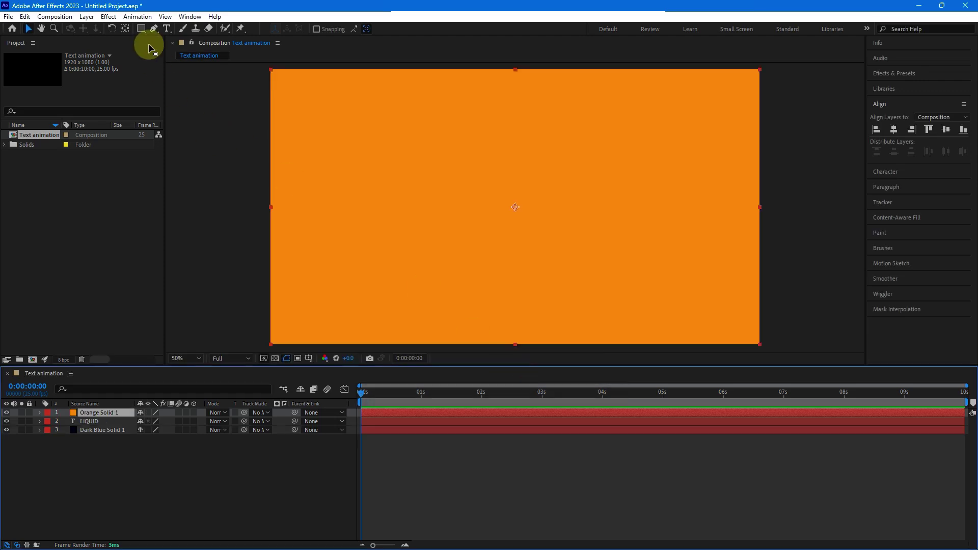
Step: Lower the orange solid's opacity to 61% and draw a rectangular mask on it closely surrounding the LIQUID text
left_click(142, 29)
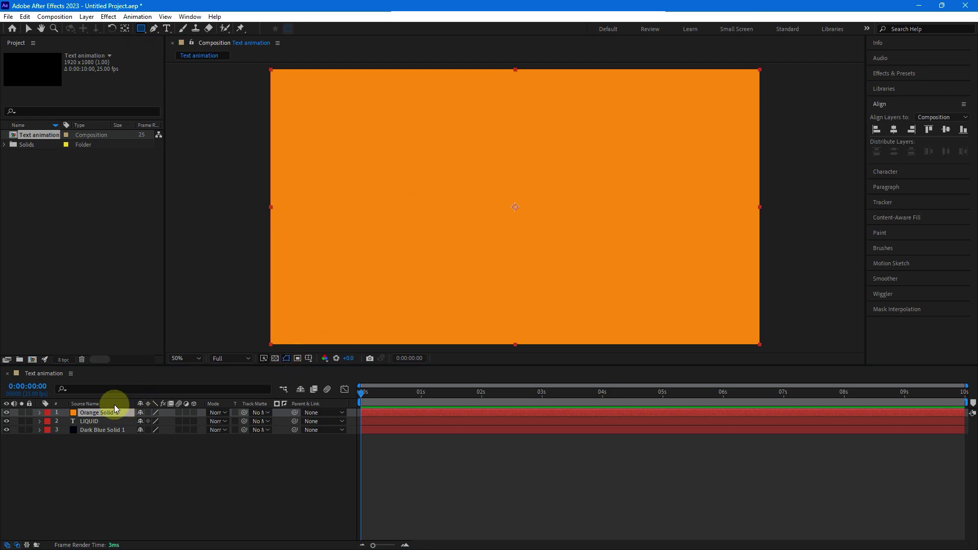
key("t")
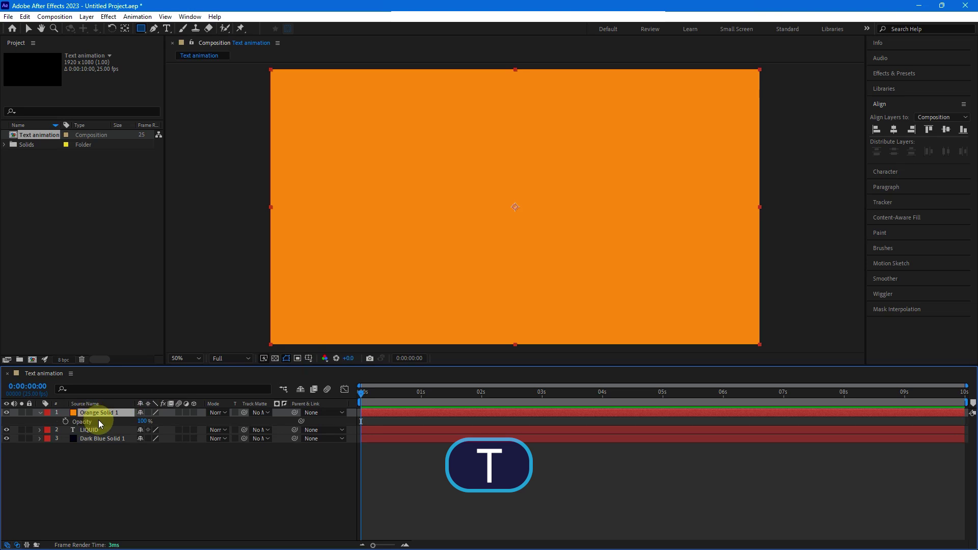
left_click_drag(142, 422, 77, 422)
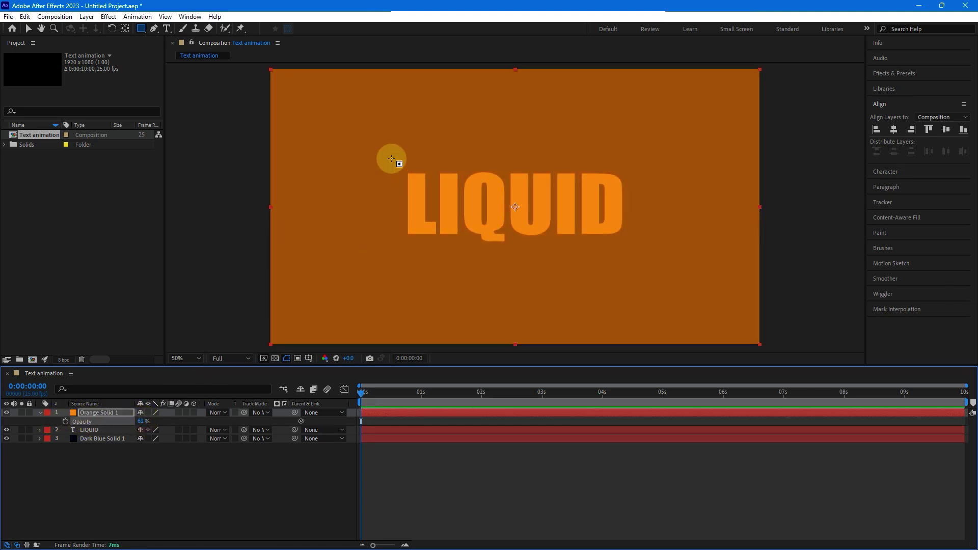
left_click_drag(393, 160, 634, 250)
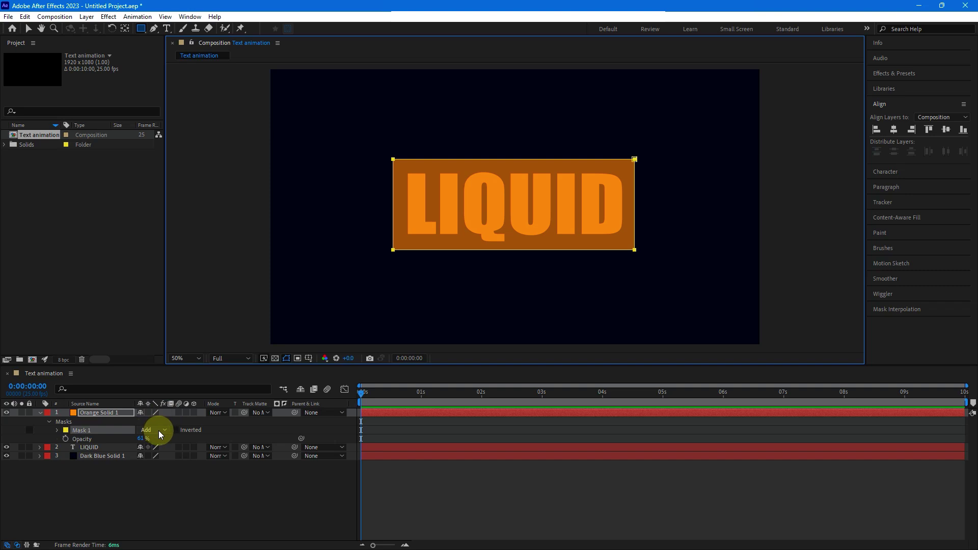
Step: Center the masked orange solid horizontally and vertically in the composition and set its opacity to 100%
left_click(894, 130)
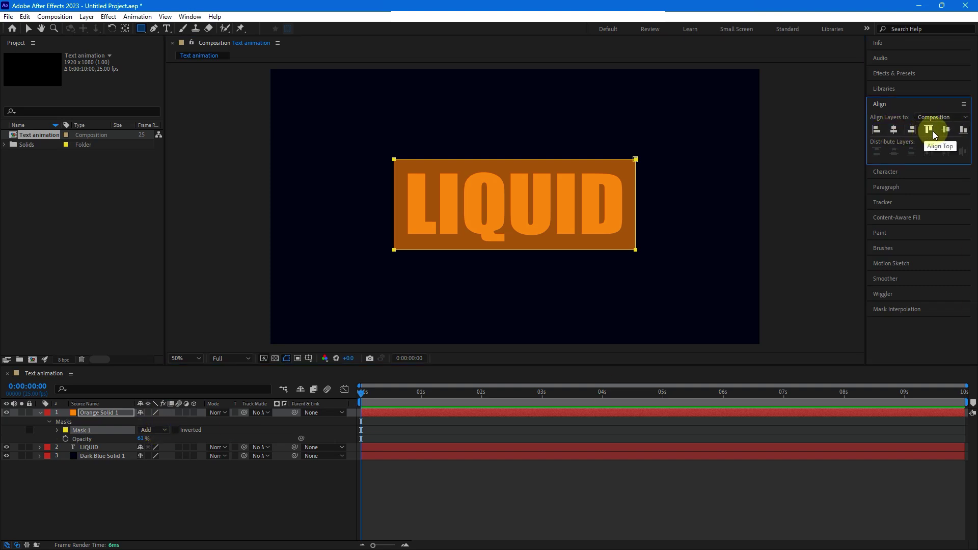
left_click(948, 129)
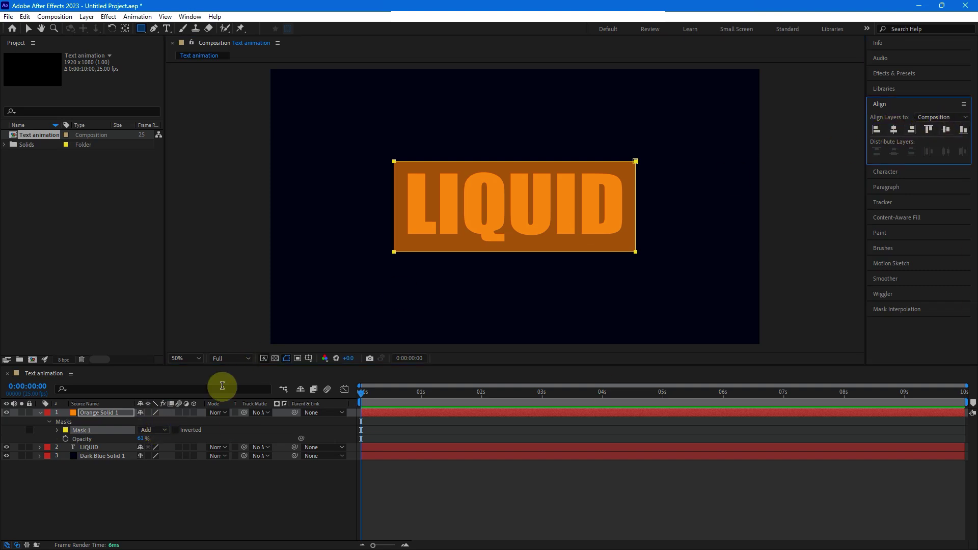
left_click_drag(143, 437, 297, 432)
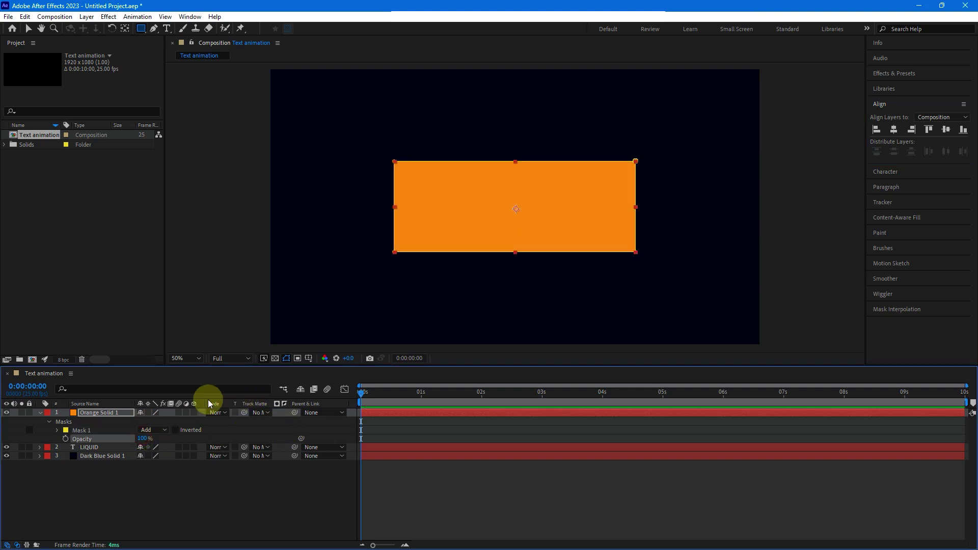
left_click(28, 28)
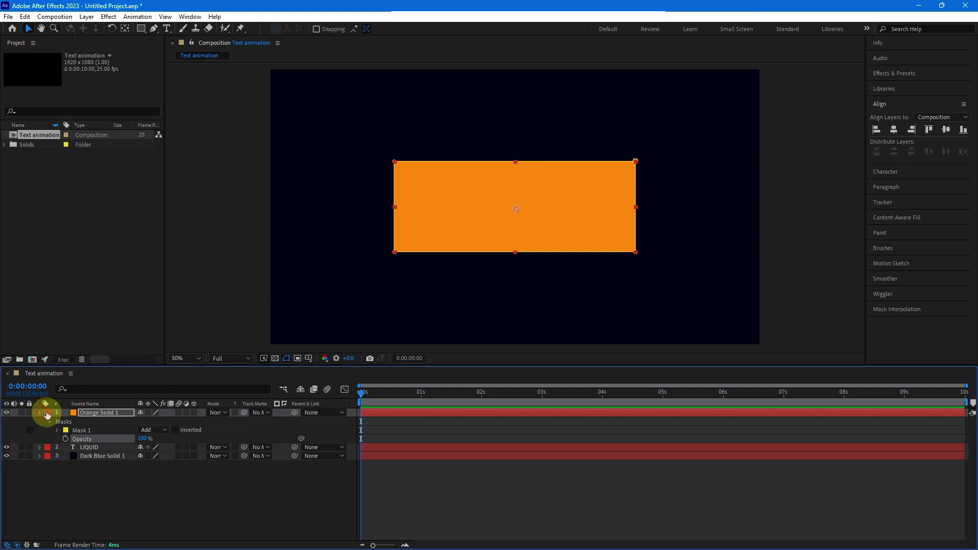
left_click(40, 412)
Step: Find the Turbulent Displace effect and apply it to the orange solid layer
left_click(86, 414)
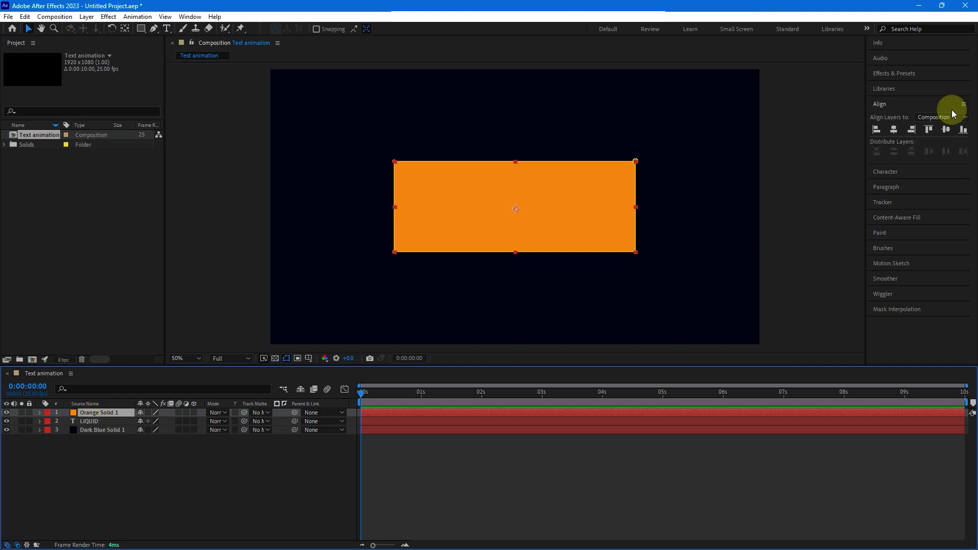
left_click(892, 75)
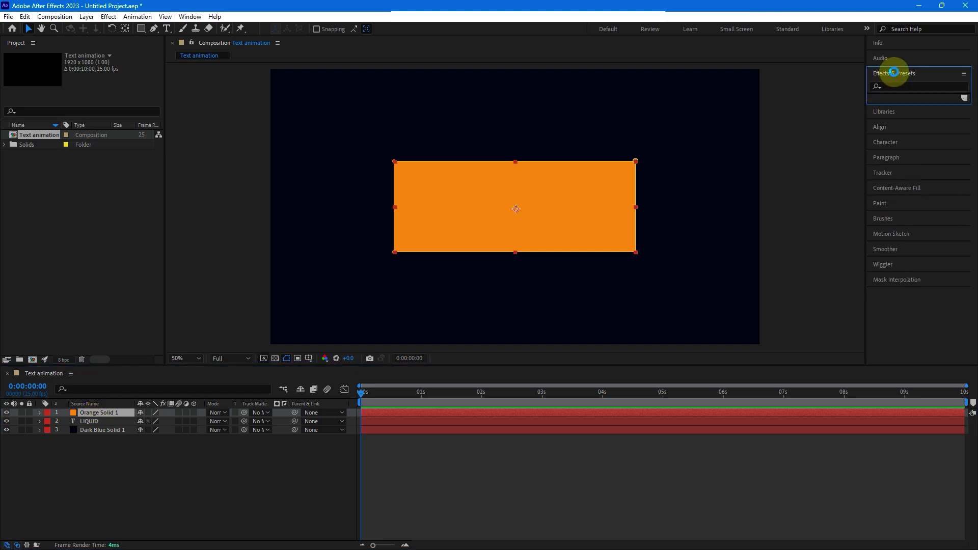
left_click(190, 16)
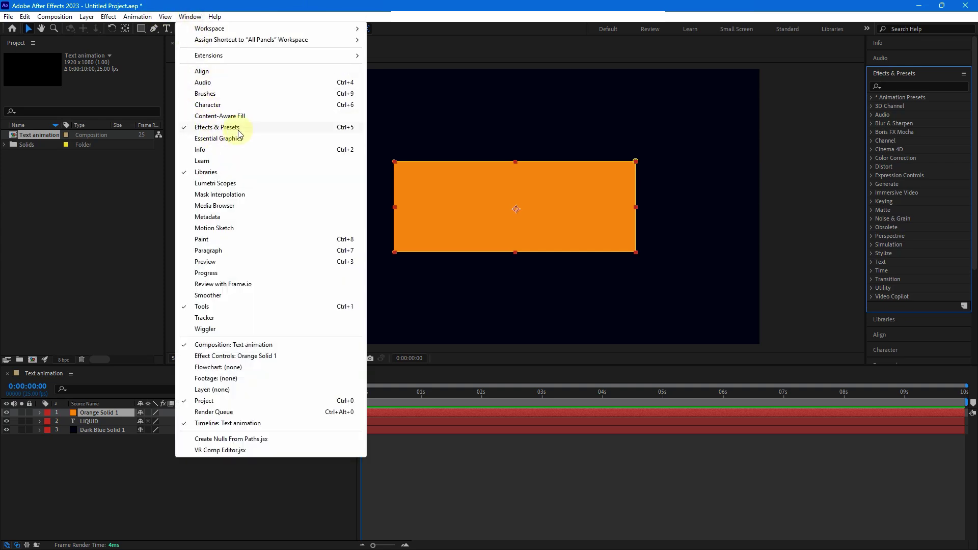
left_click(906, 75)
left_click(896, 74)
left_click(906, 87)
type("tu")
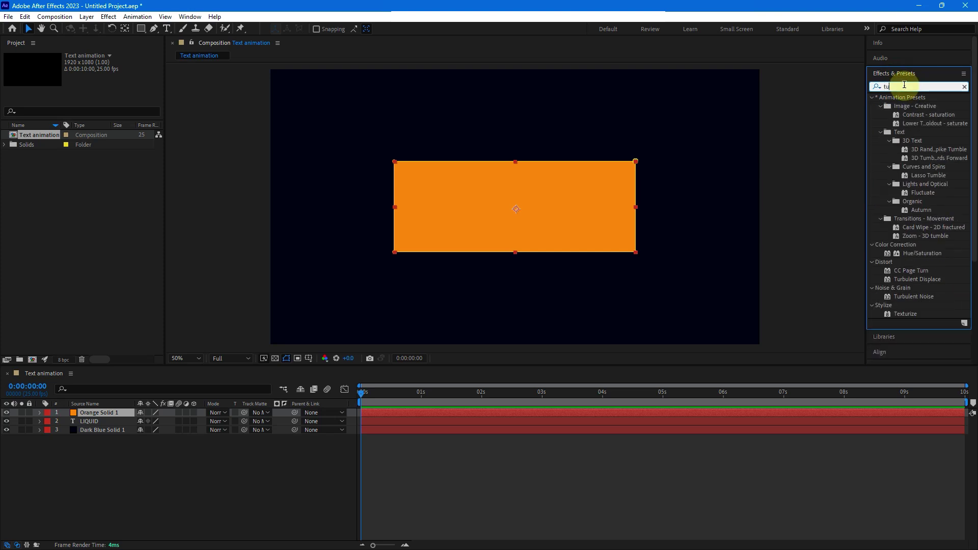
type("rbula")
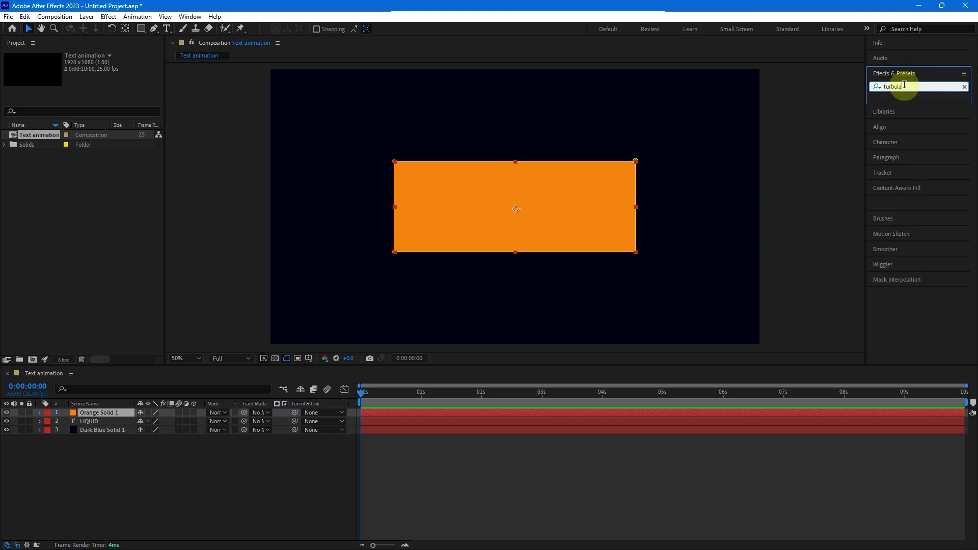
key("BackSpace")
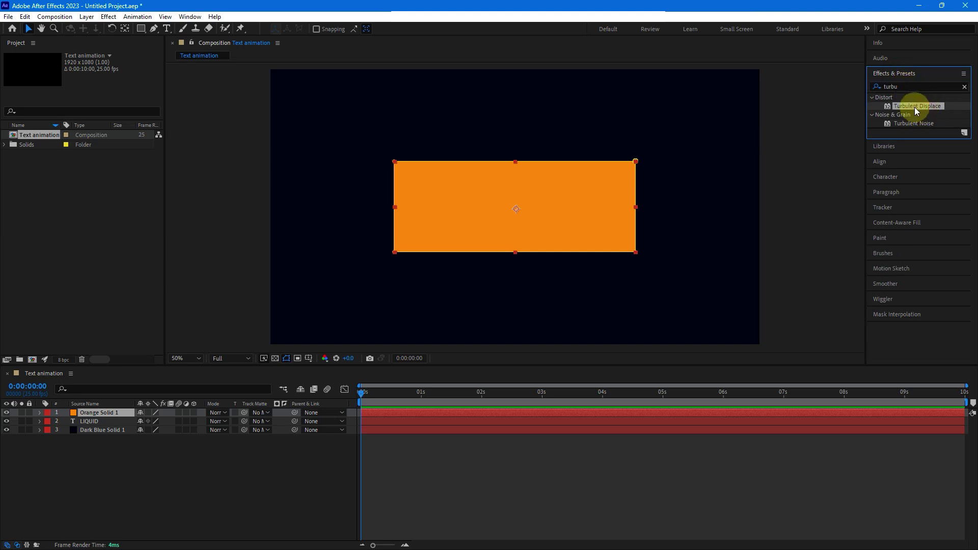
double_click(901, 107)
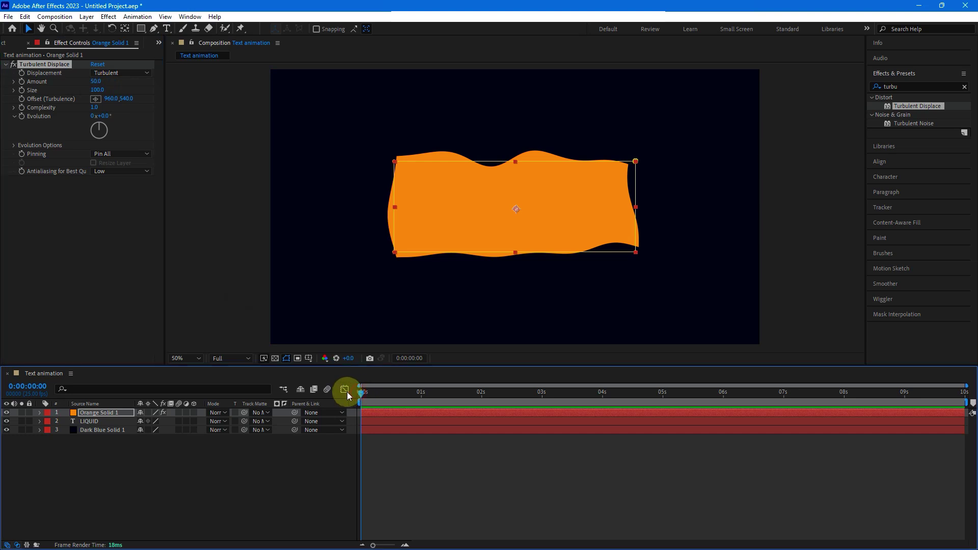
Step: Set the orange solid's Turbulent Displace Amount to 700 and its Size to 70
type("7")
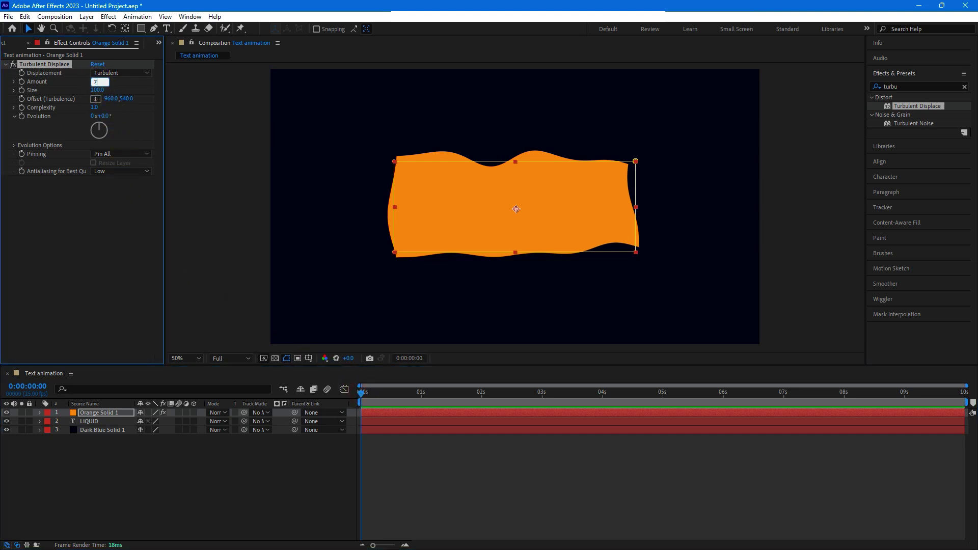
left_click(97, 92)
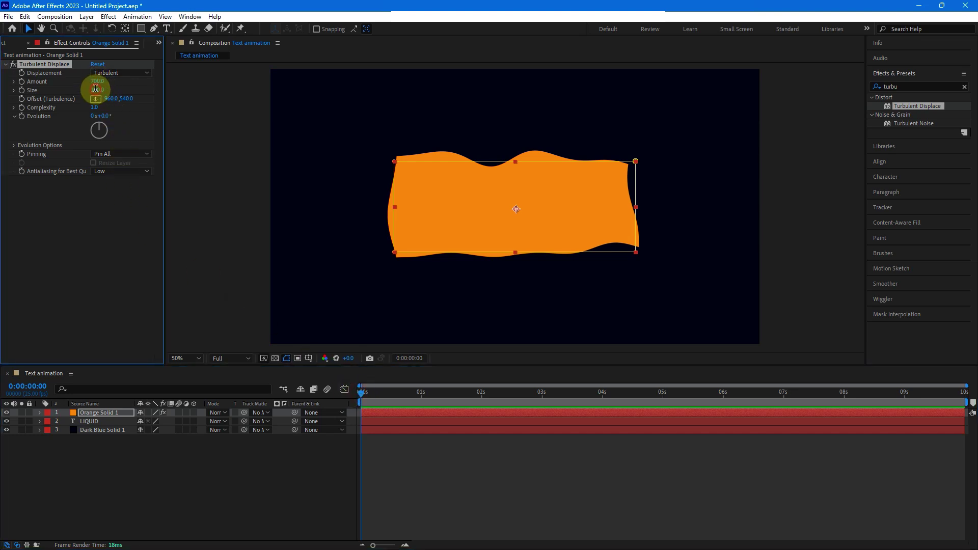
type("70")
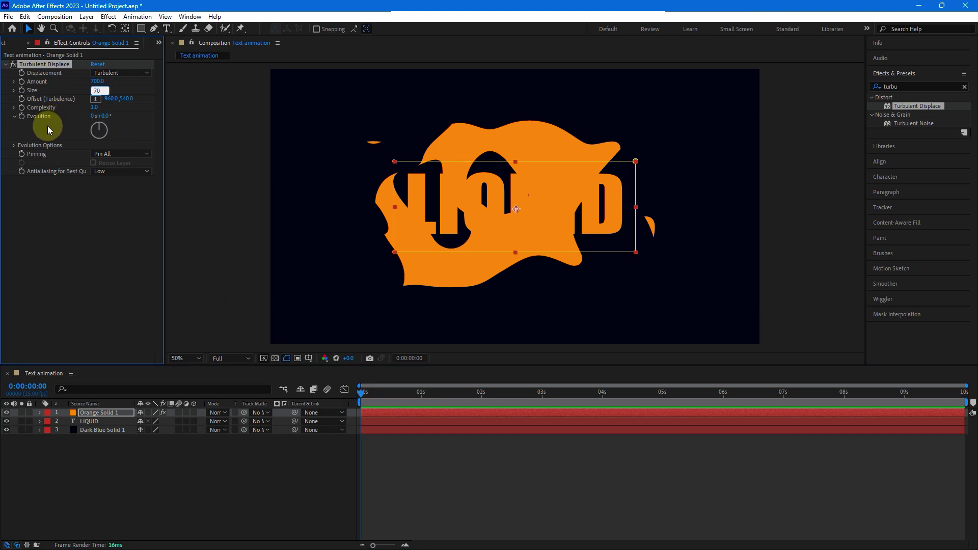
left_click(78, 227)
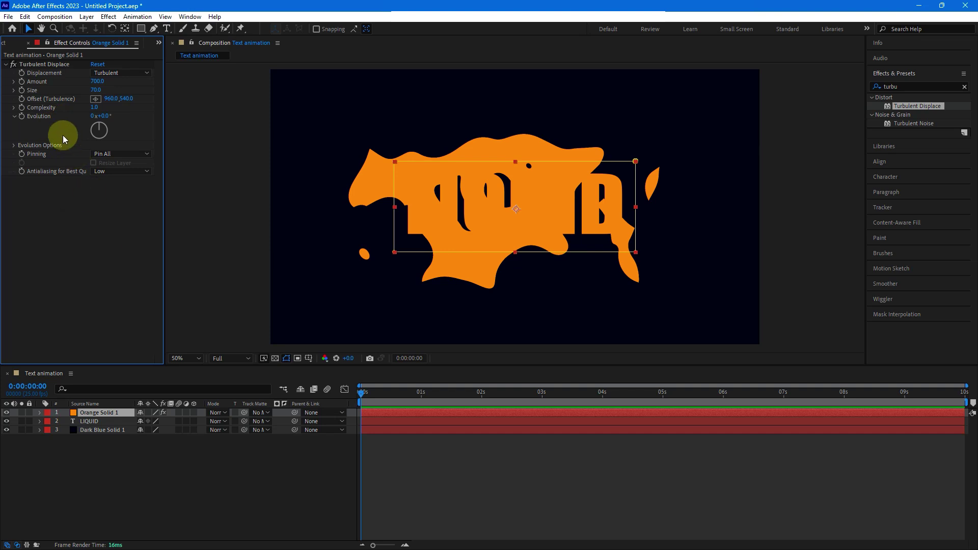
Step: Add the expression time*200 to the Evolution property of Turbulent Displace and preview the animated distortion from the start
left_click(21, 116, "alt")
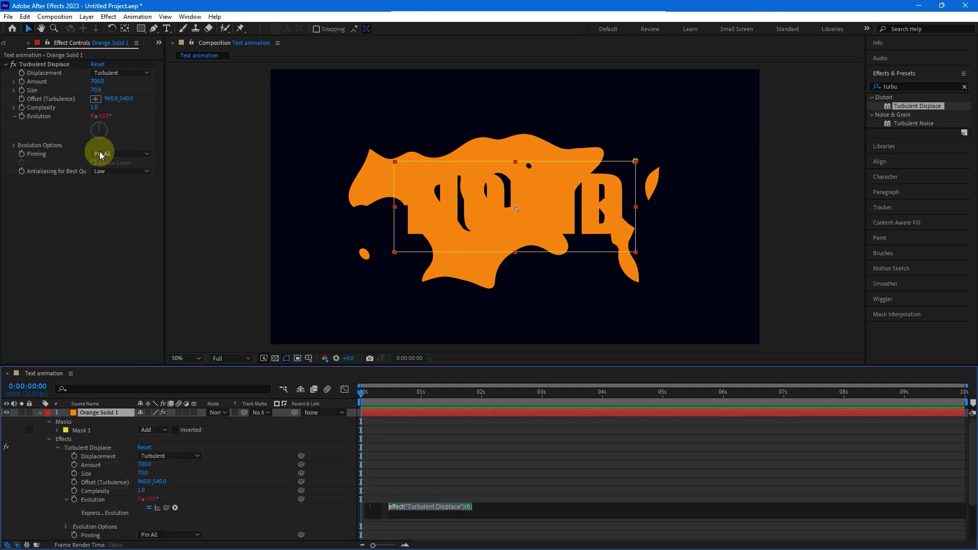
type("t")
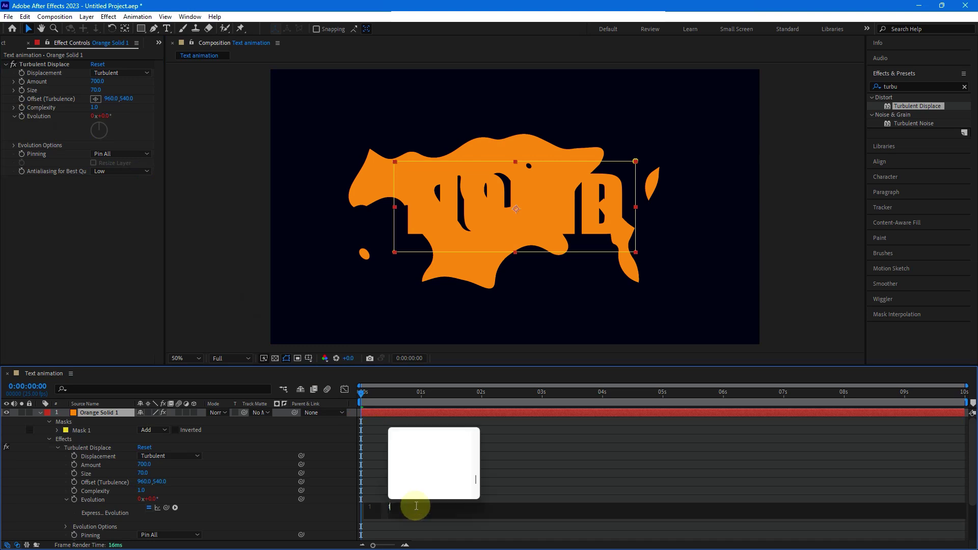
type("ime")
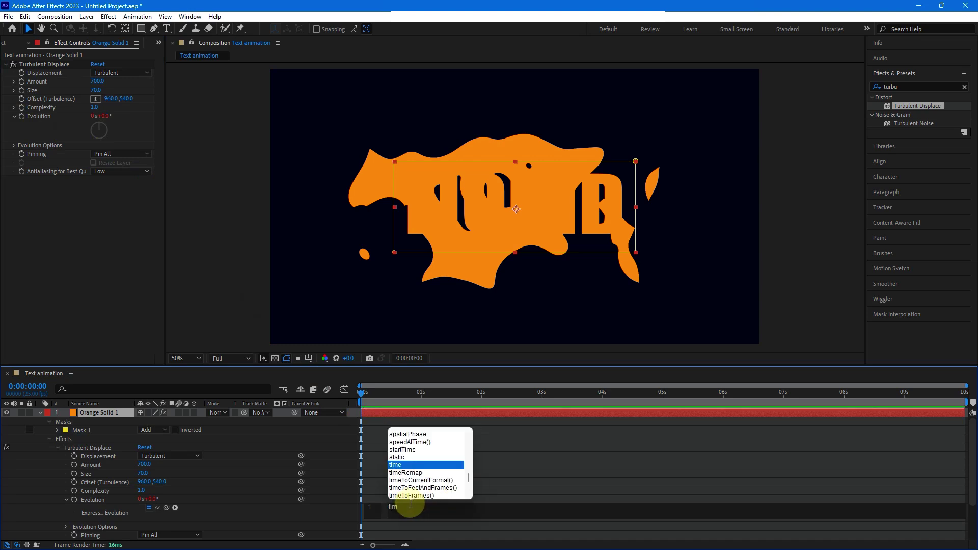
left_click(396, 464)
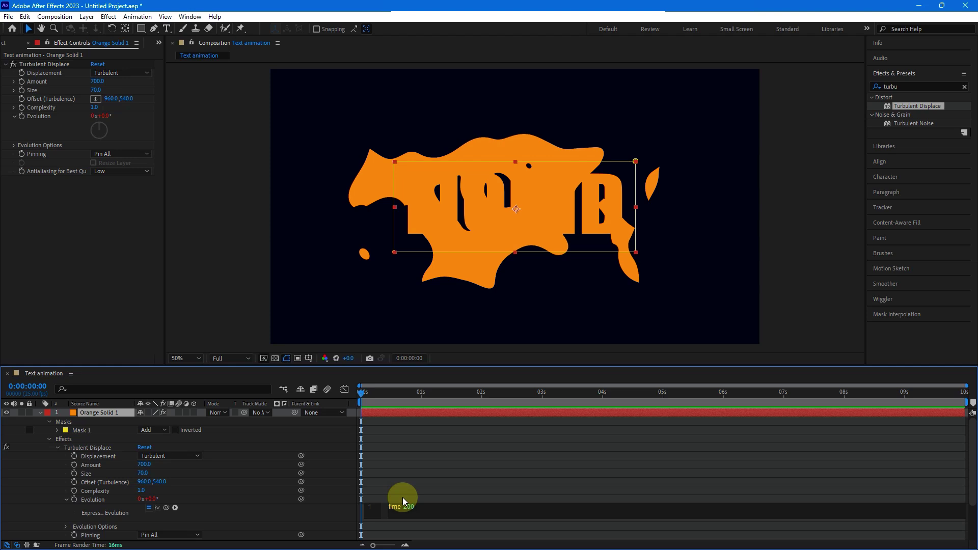
left_click(412, 523)
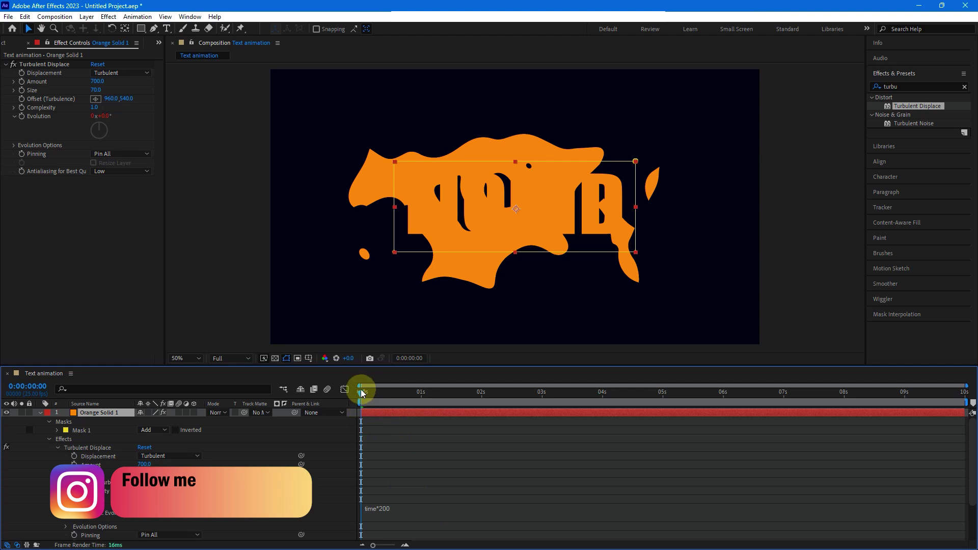
left_click(40, 413)
left_click_drag(378, 403, 360, 393)
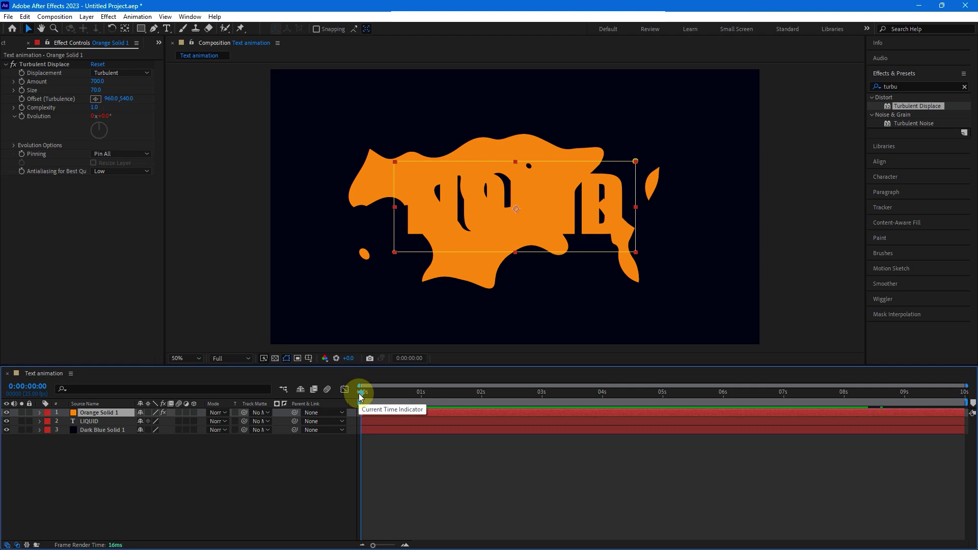
Step: Set the LIQUID text layer's track matte to Orange Solid 1 and preview the matted text
left_click(104, 422)
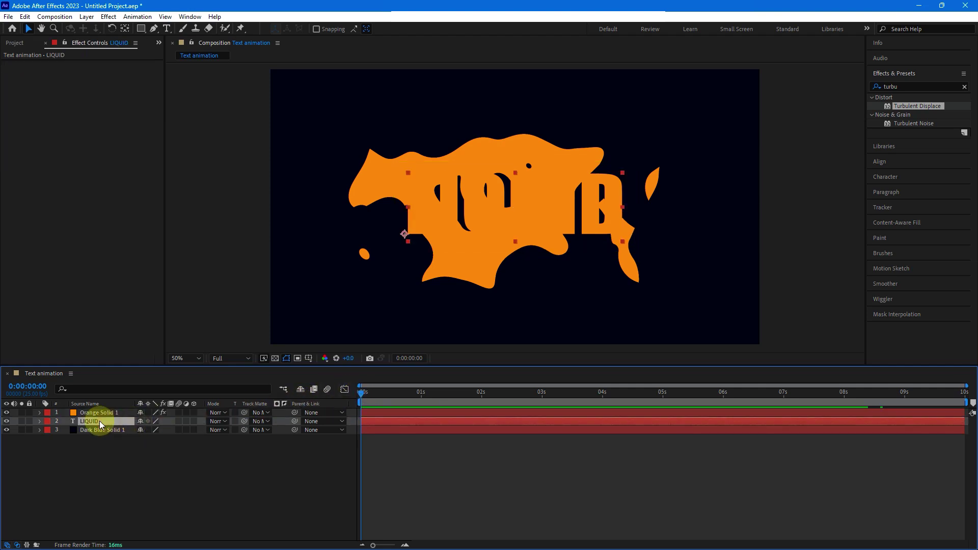
left_click(267, 423)
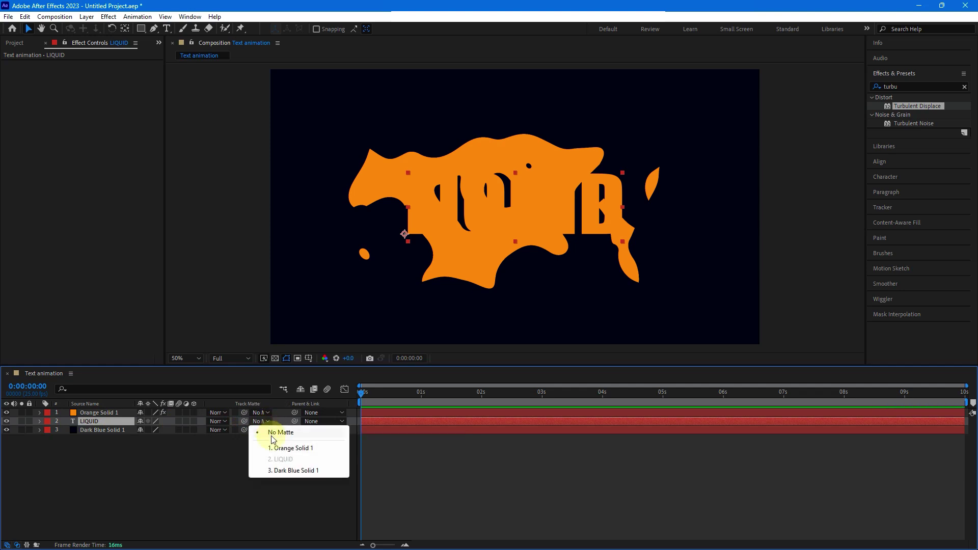
left_click(304, 451)
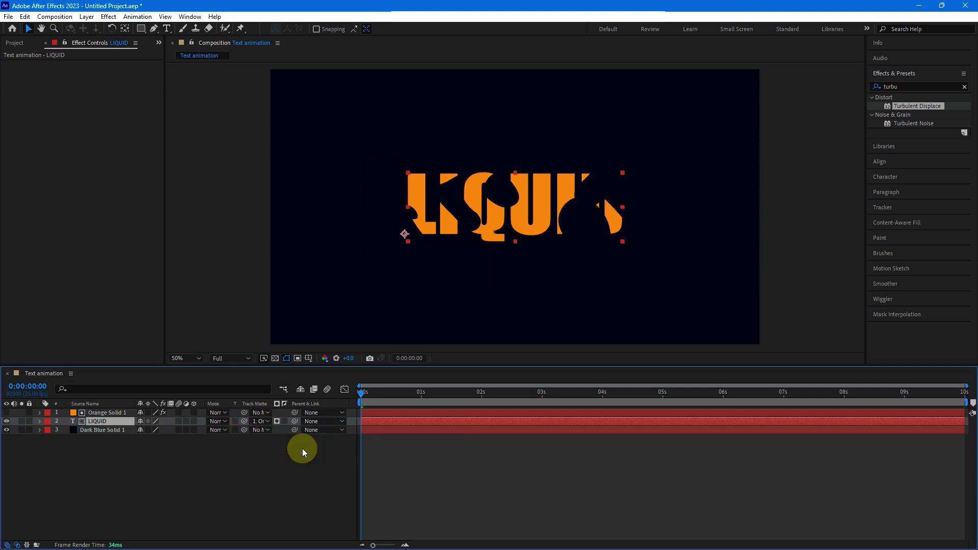
left_click_drag(382, 396, 497, 395)
left_click_drag(416, 398, 350, 399)
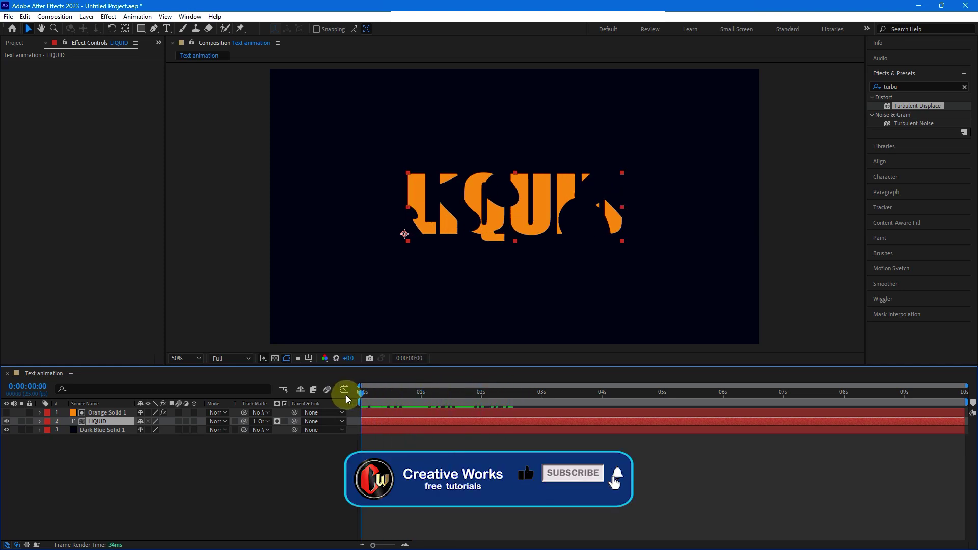
Step: Keyframe the orange solid's Turbulent Displace Amount from 700 at the start of the composition to 0 at 3 seconds
left_click(119, 412)
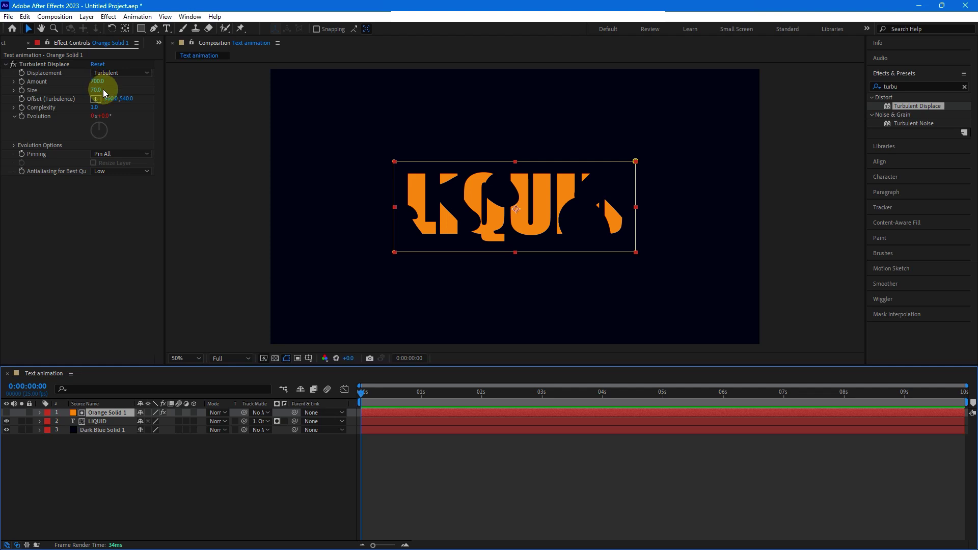
left_click(22, 82)
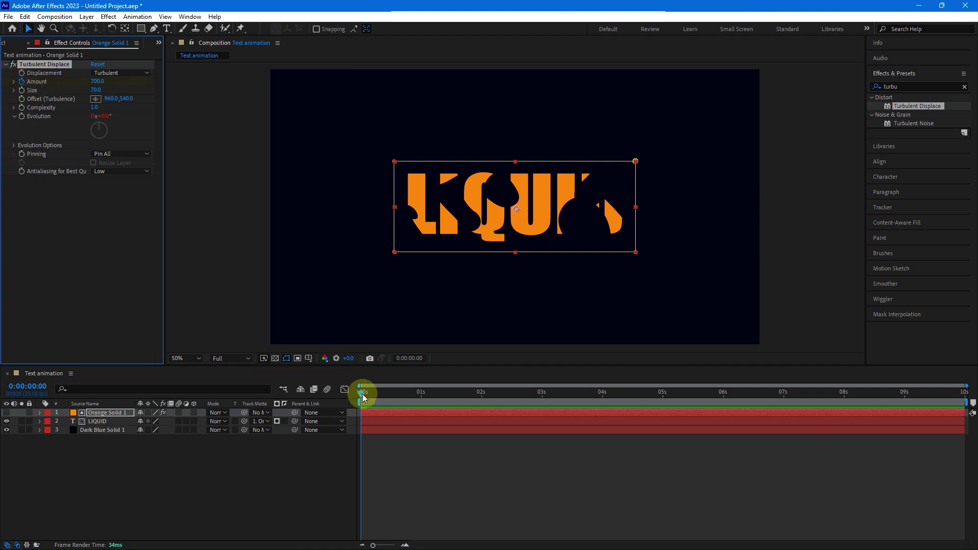
left_click_drag(362, 393, 544, 397)
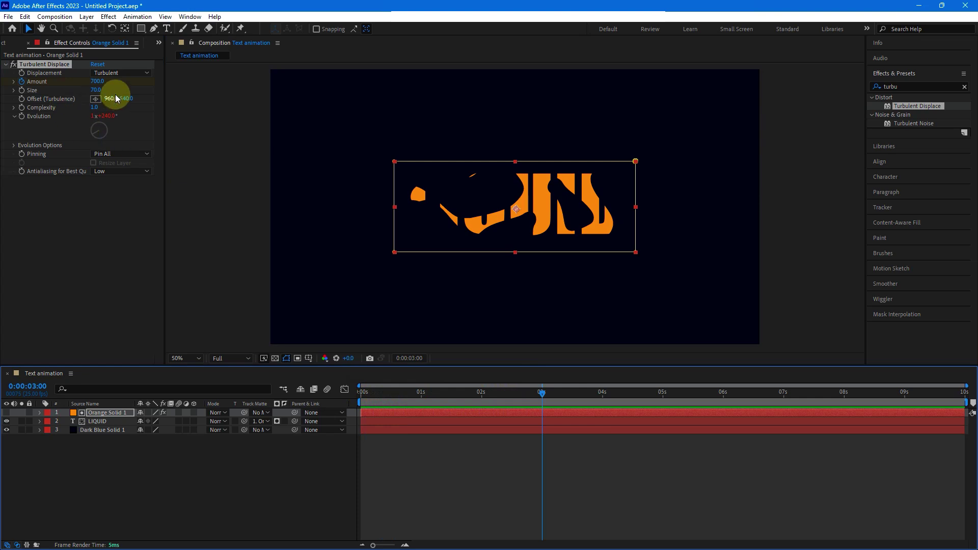
left_click_drag(97, 82, 2, 89)
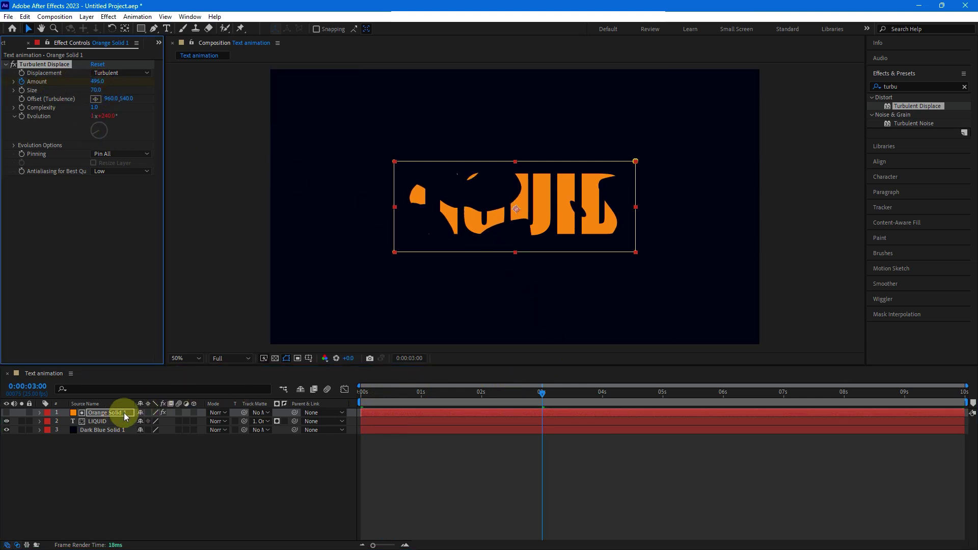
key("u")
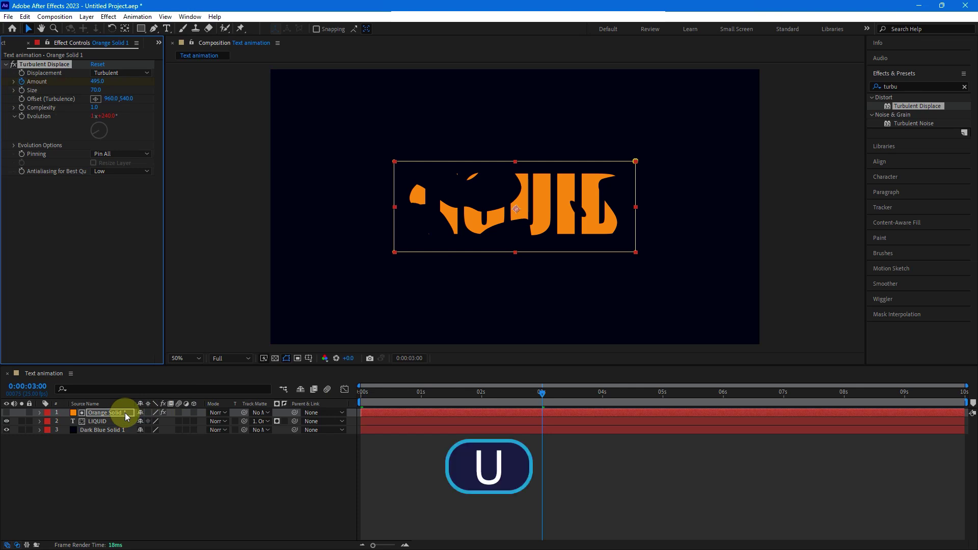
left_click(125, 413)
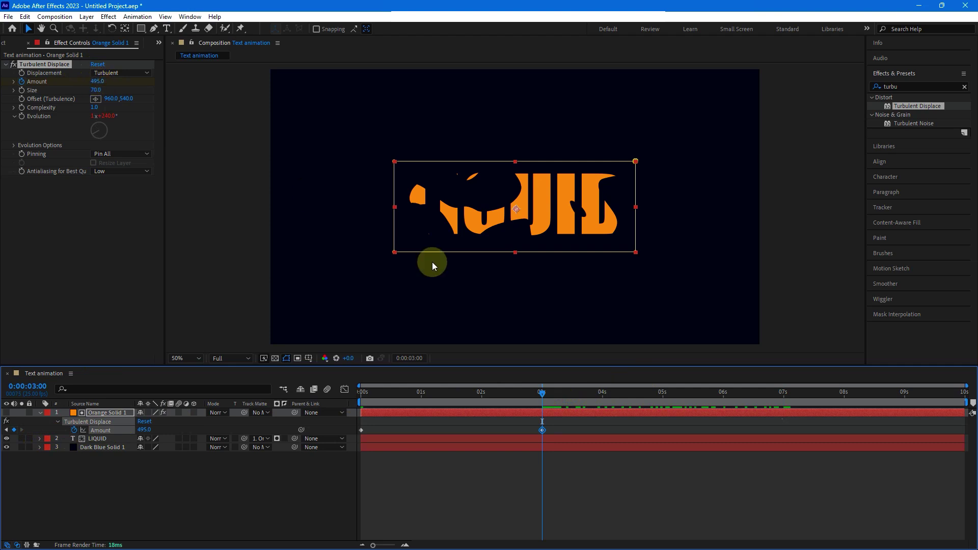
left_click_drag(97, 82, 1, 88)
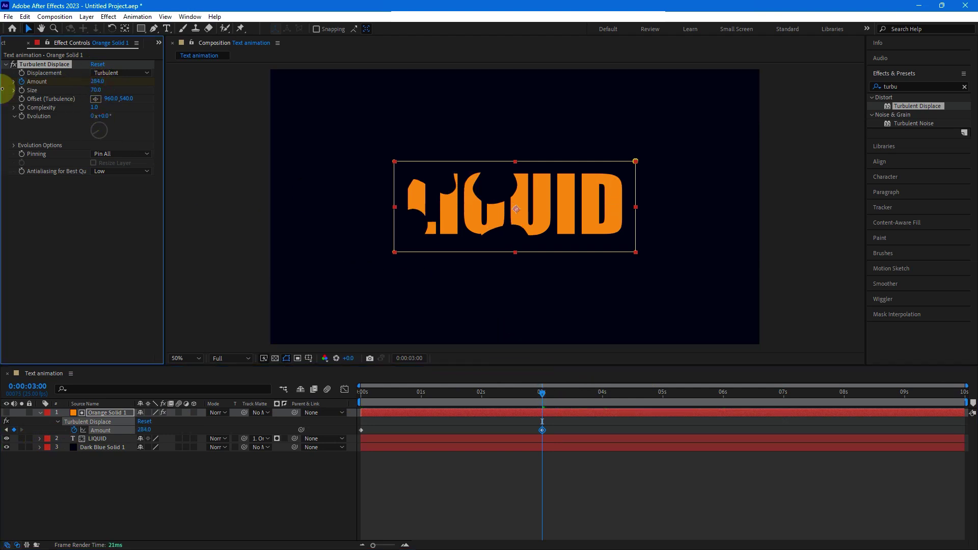
type("0")
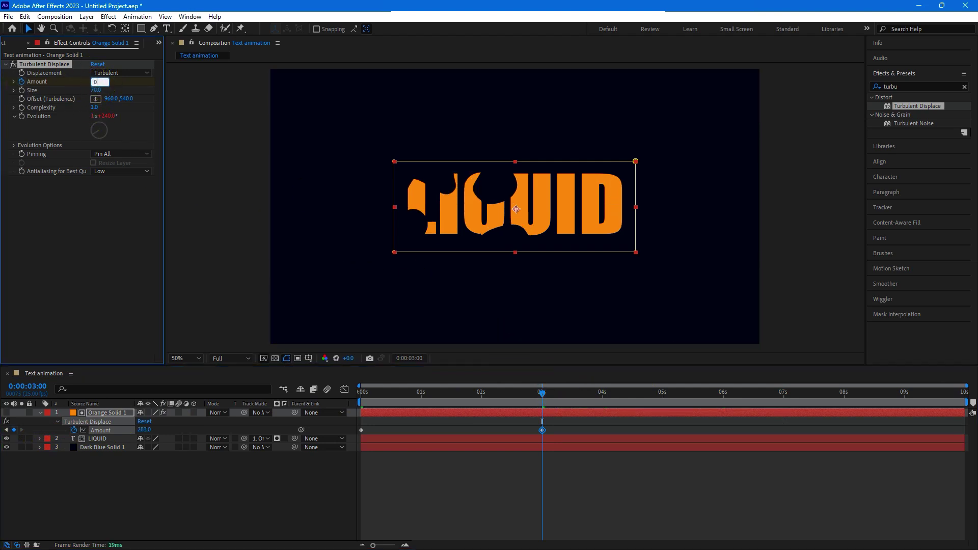
Step: Add a Turbulent Displace Amount keyframe holding the value 0 at 7 seconds
left_click_drag(454, 395, 690, 400)
left_click_drag(790, 385, 784, 387)
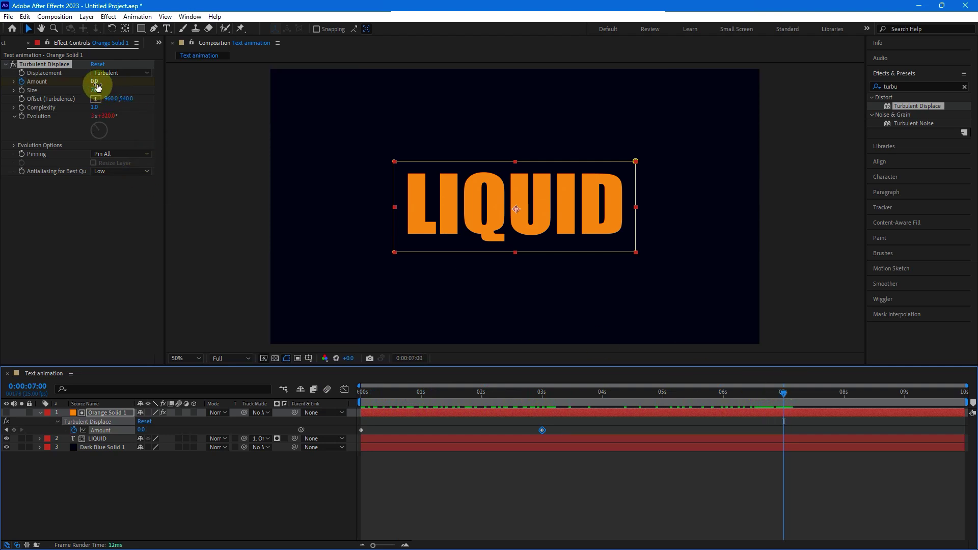
left_click(14, 431)
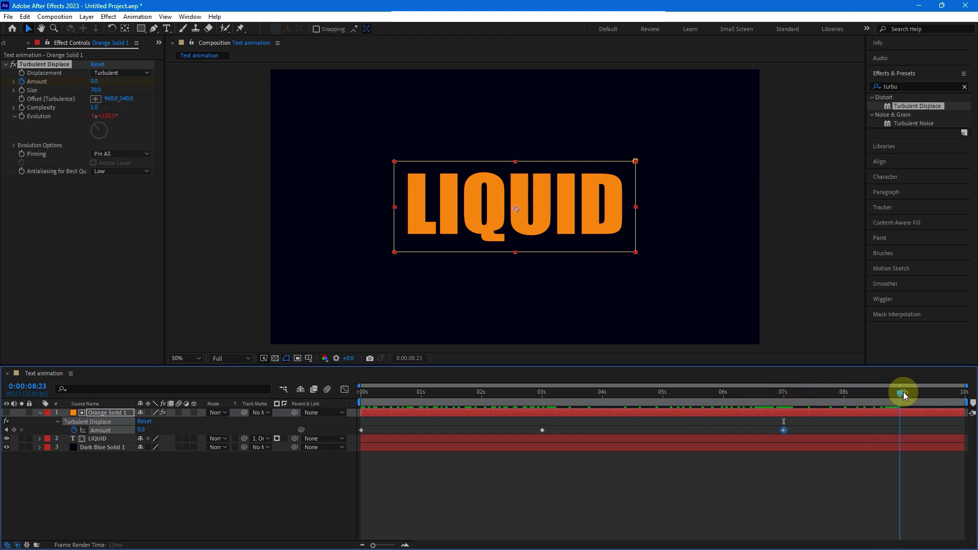
Step: Set the Turbulent Displace Amount to 900 at the composition's last frame, 0:00:09:24, and deselect the layer
left_click_drag(926, 390, 968, 397)
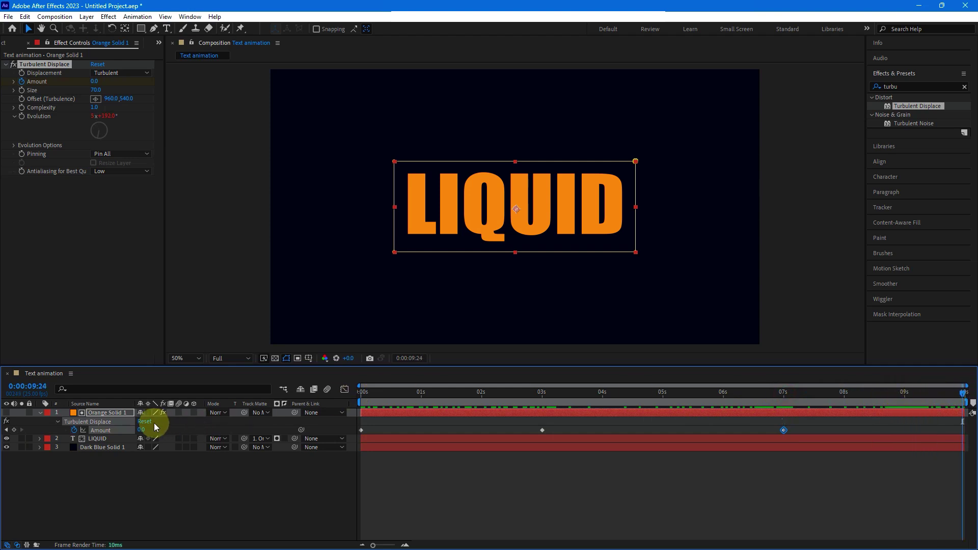
type("90")
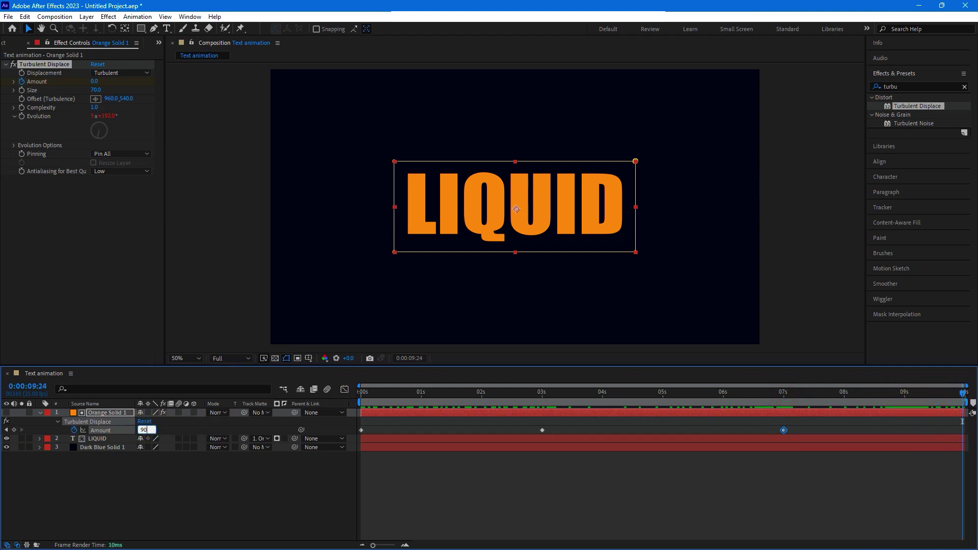
type("0")
left_click(145, 430)
key("Return")
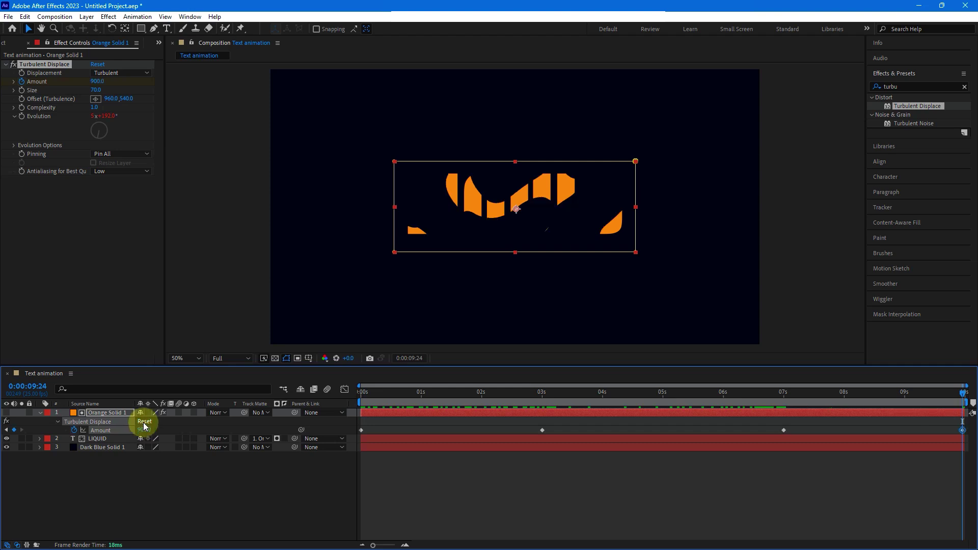
left_click(187, 479)
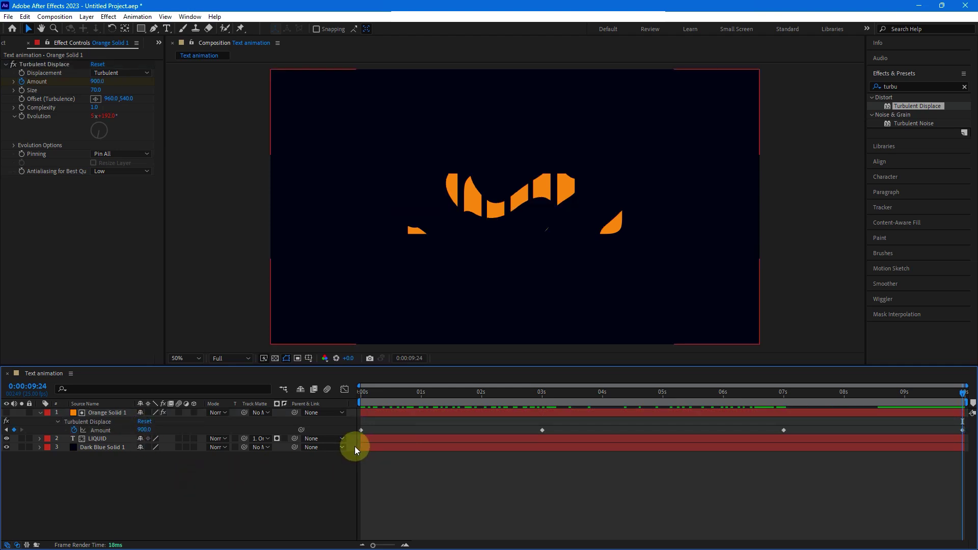
Step: Keyframe the orange solid's opacity from 0% at the start of the composition to 100% at 2 seconds
left_click(115, 438)
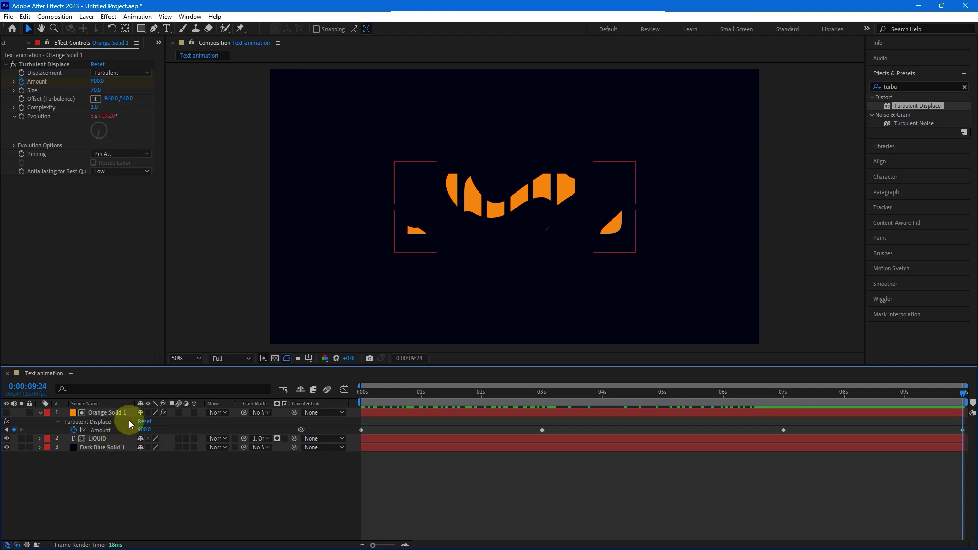
left_click(117, 412)
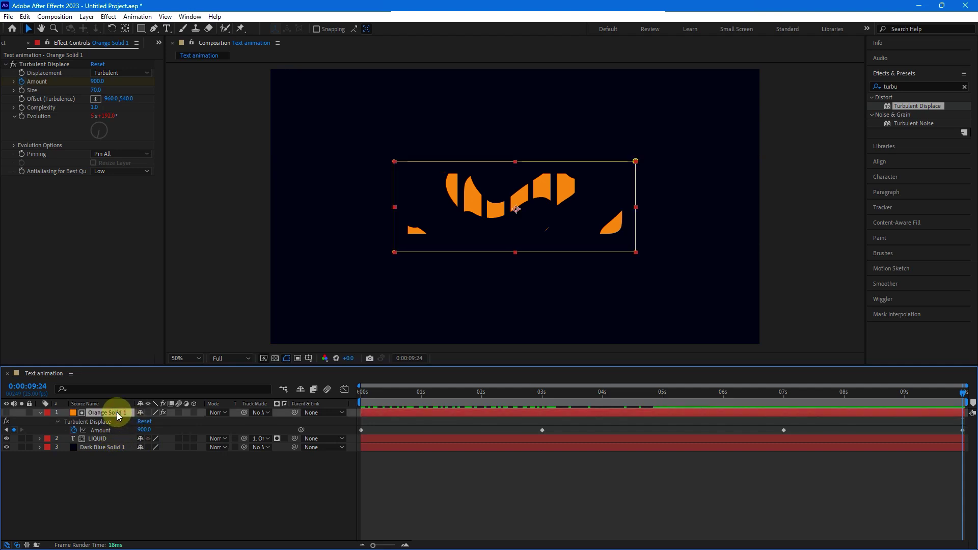
key("t")
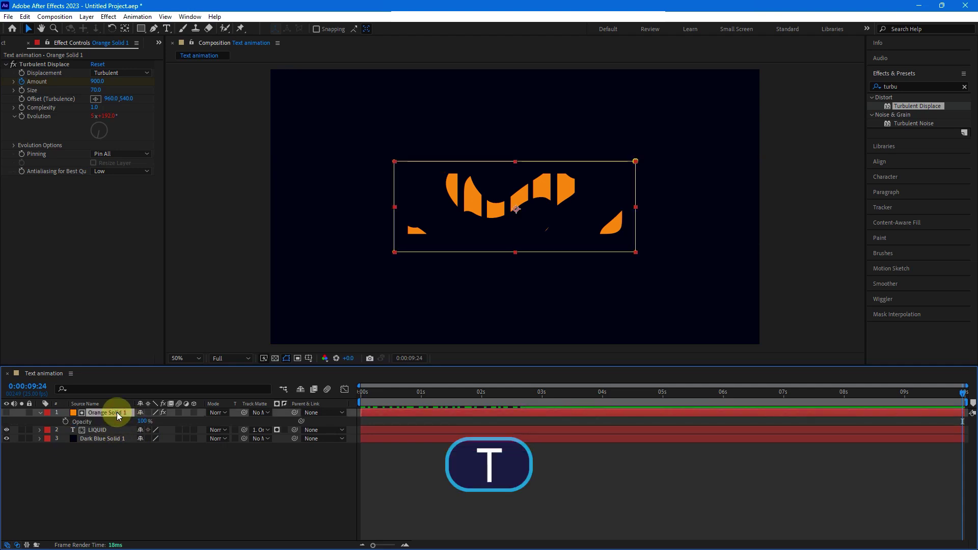
left_click_drag(377, 395, 360, 392)
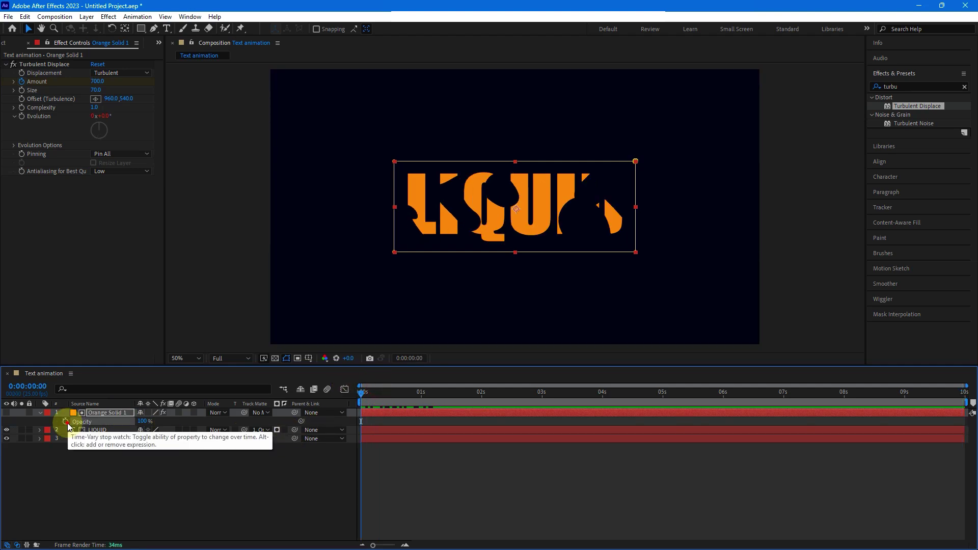
left_click(65, 421)
left_click_drag(142, 421, 2, 422)
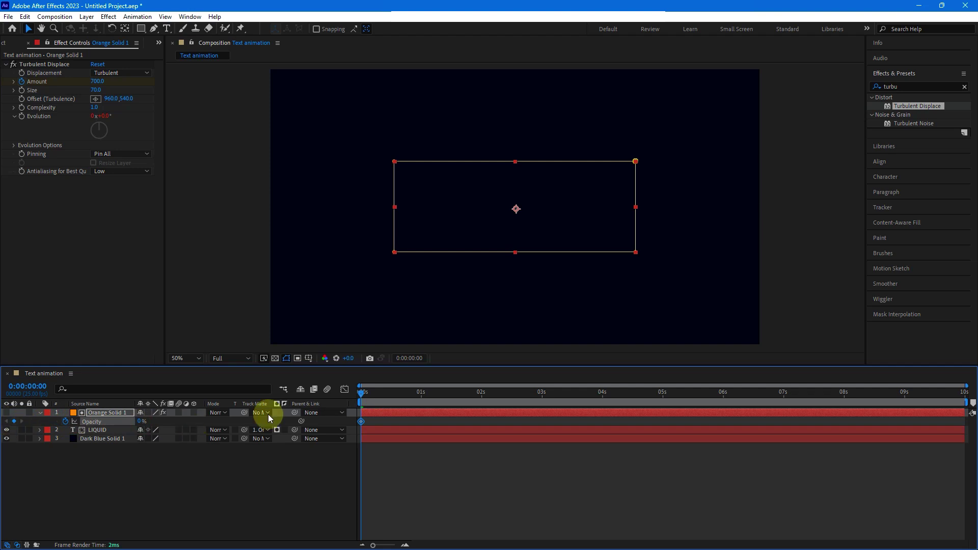
left_click(480, 392)
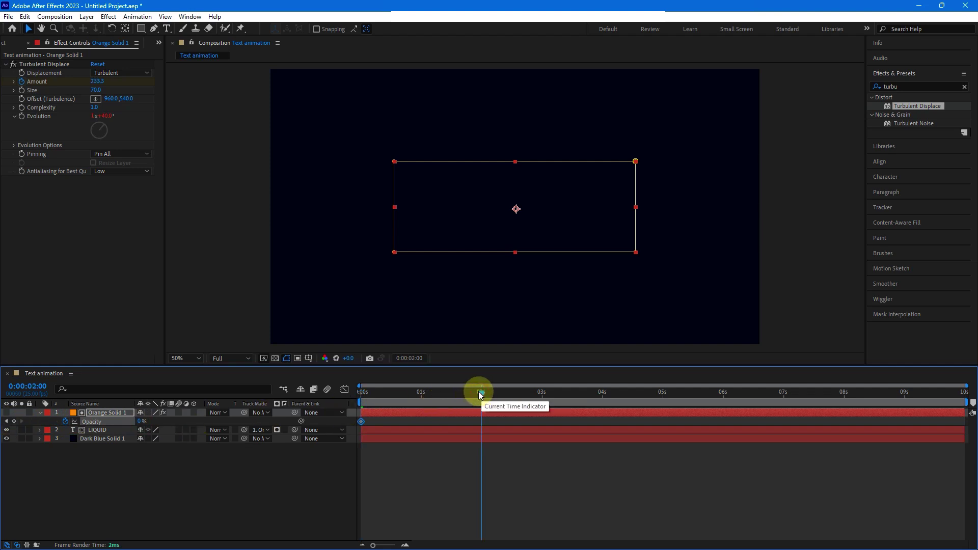
left_click_drag(141, 421, 459, 416)
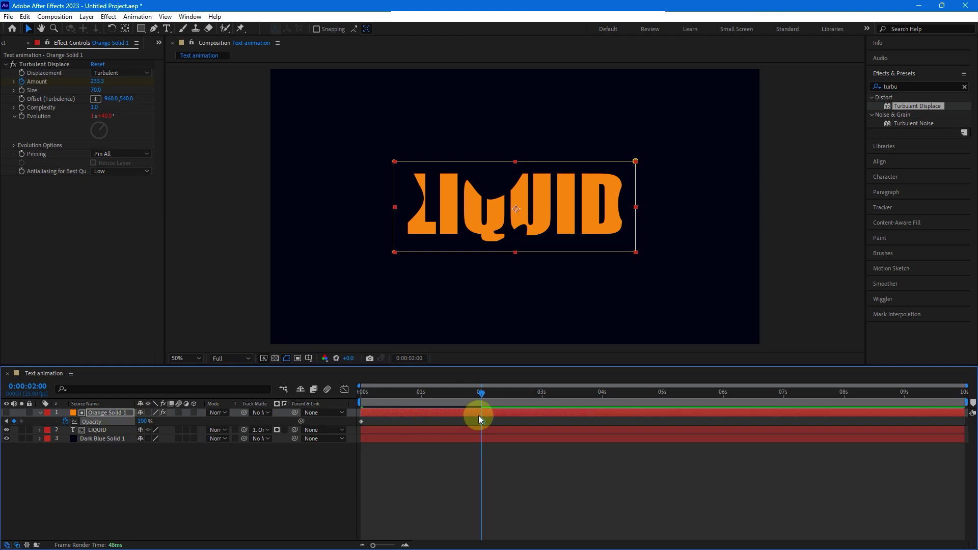
Step: Keyframe the orange solid's opacity to hold 100% at 9 seconds and reach 0% at the last frame, 0:00:09:24
left_click(905, 393)
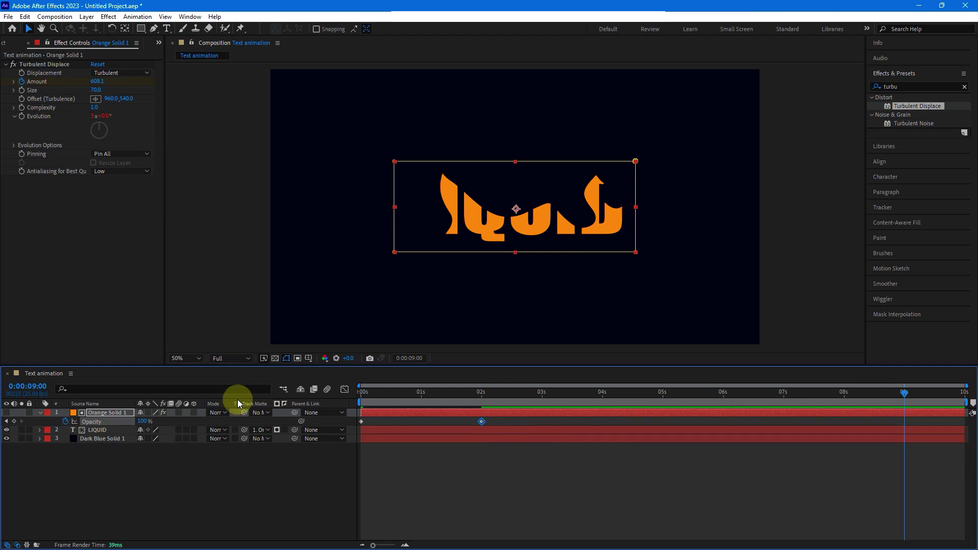
left_click(14, 422)
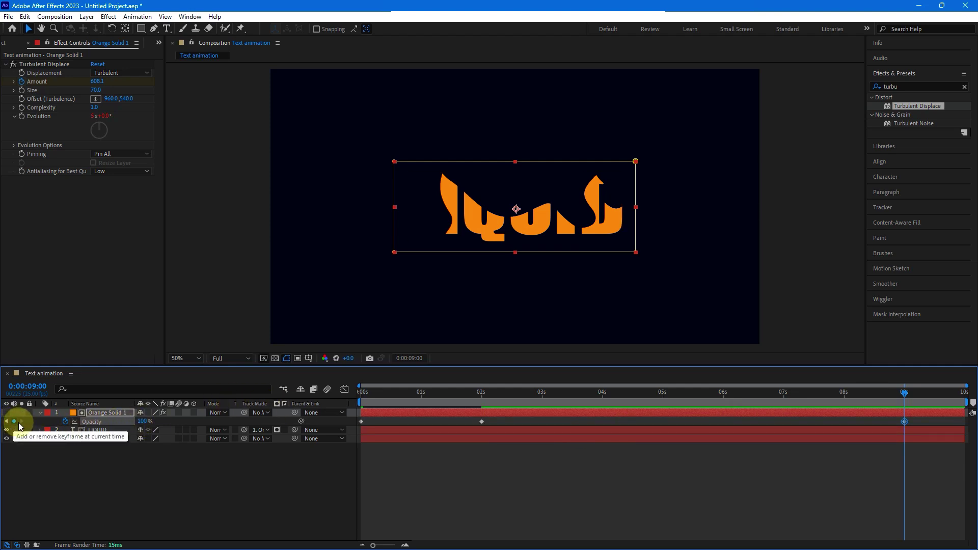
left_click(963, 393)
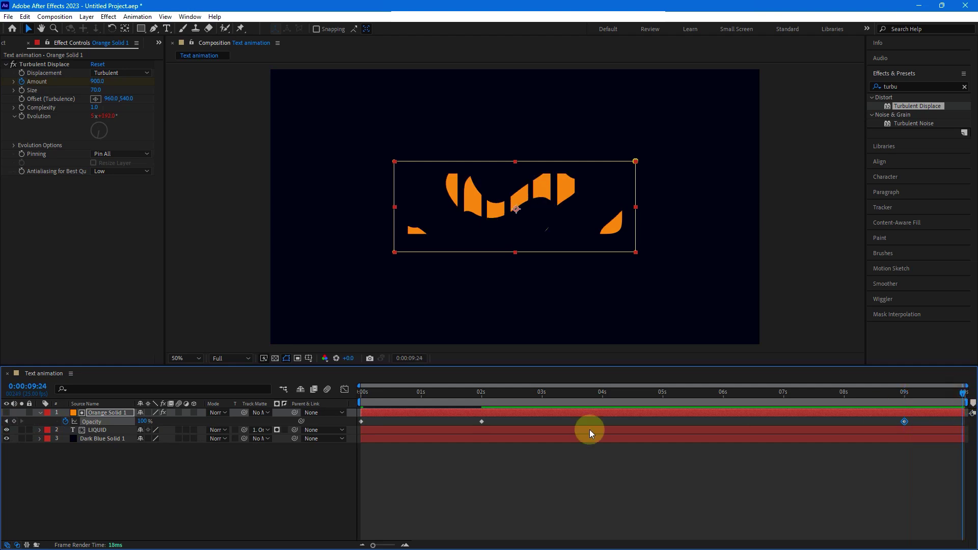
left_click_drag(140, 422, 2, 423)
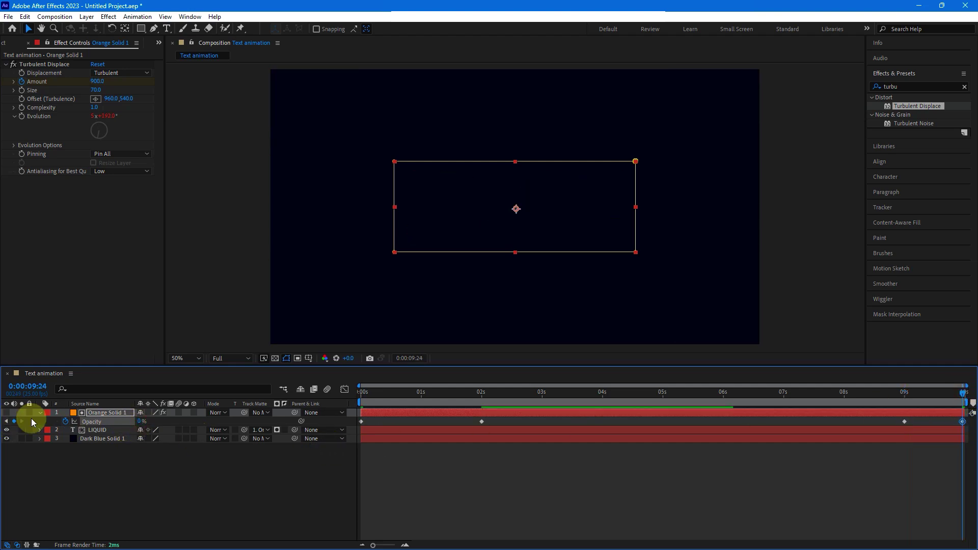
Step: Play back the animation from the start of the composition to review the opacity fades
left_click_drag(386, 392, 363, 392)
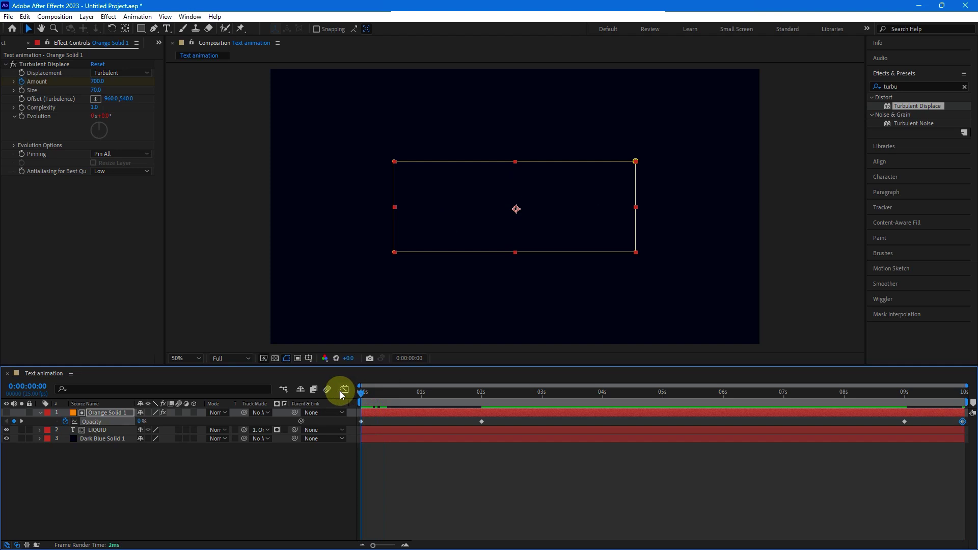
key("space")
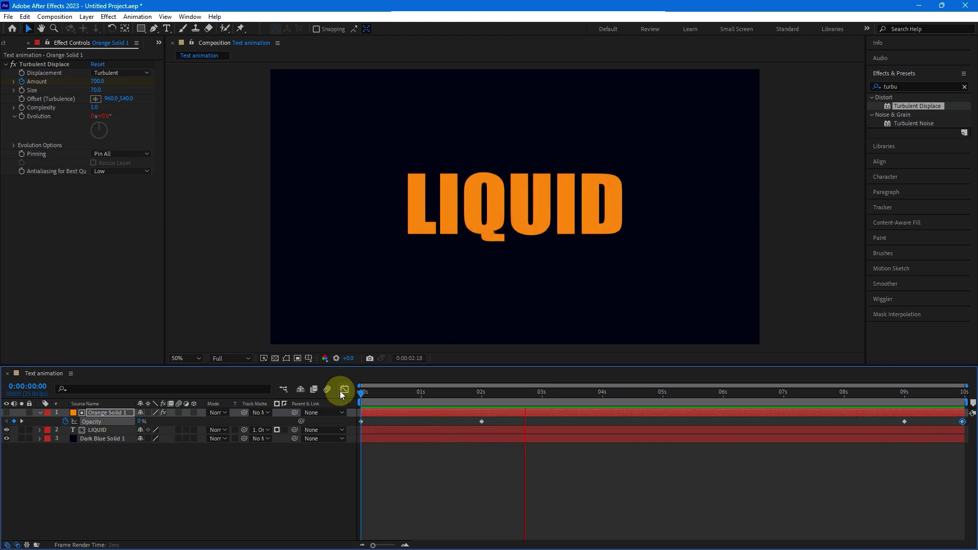
key("space")
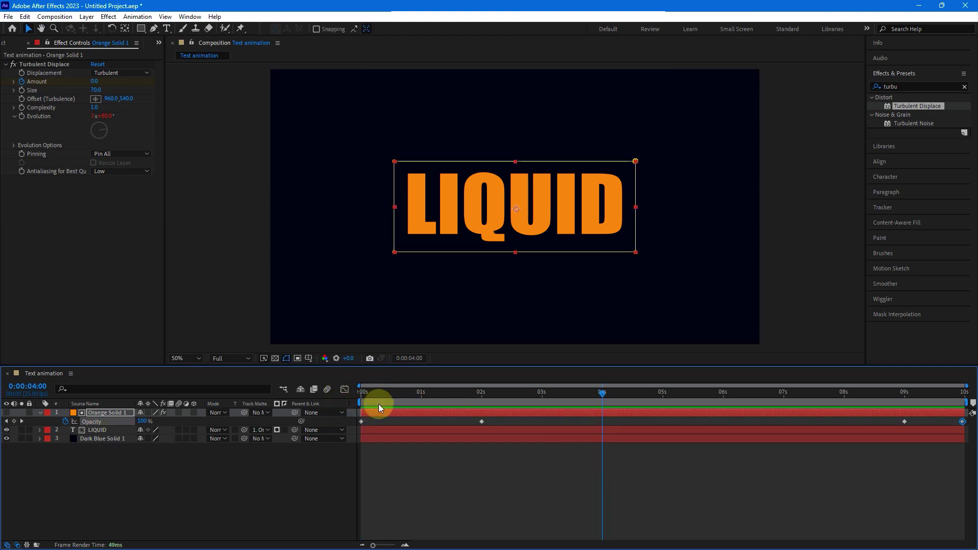
Step: Reveal all keyframed properties of the orange solid in the timeline and clear the layer selection
left_click_drag(151, 467, 105, 410)
key("u")
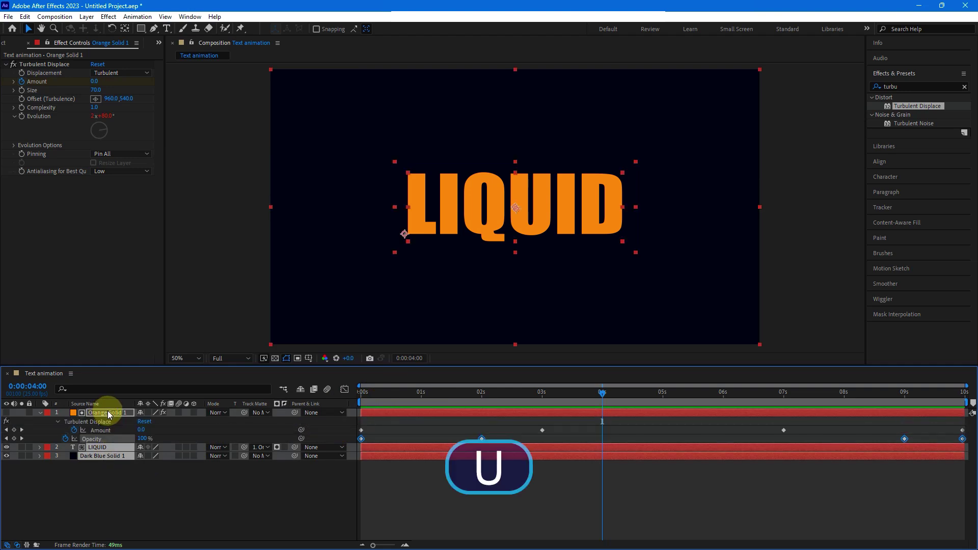
left_click(573, 418)
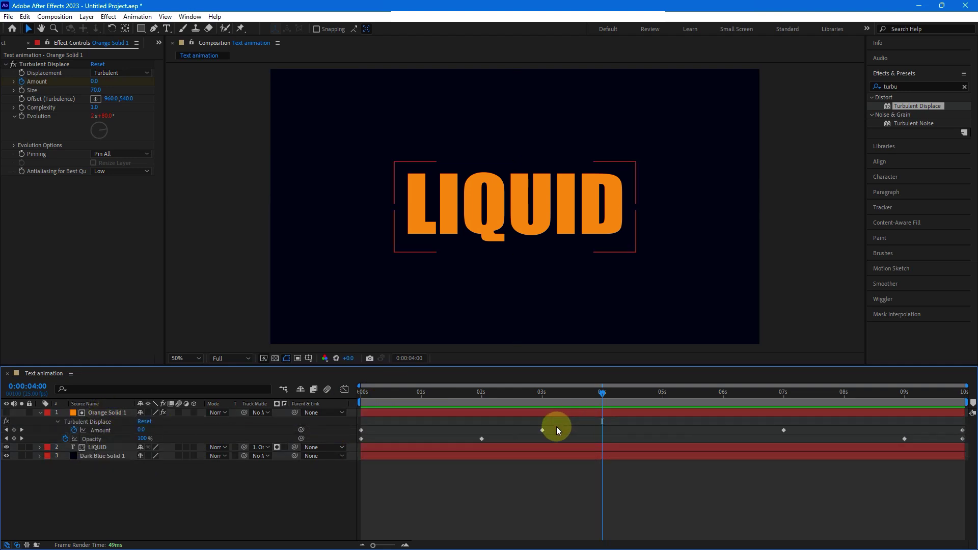
Step: Apply Easy Ease Out to the Turbulent Displace Amount keyframe at 0 seconds and Easy Ease In to the one at 3 seconds
left_click_drag(555, 427, 359, 433)
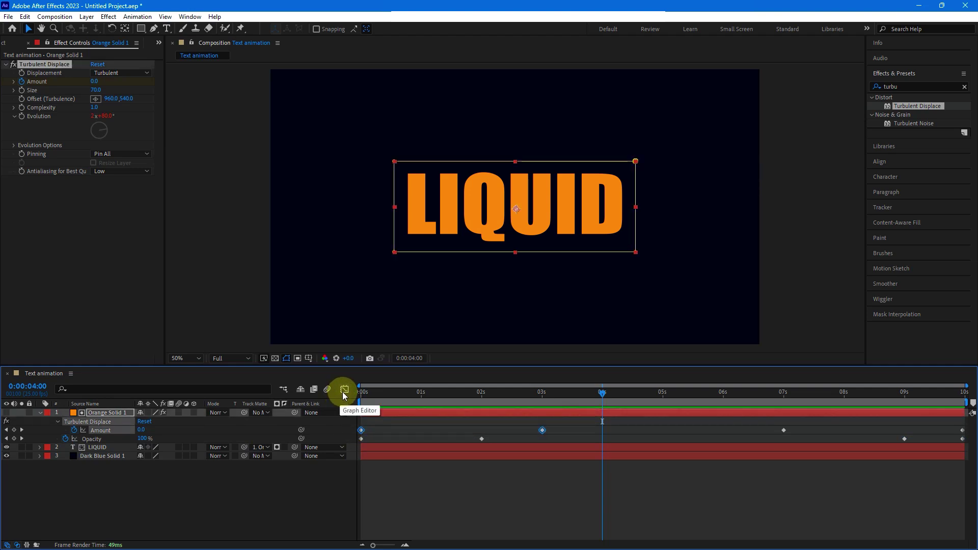
left_click(365, 428)
left_click(362, 431)
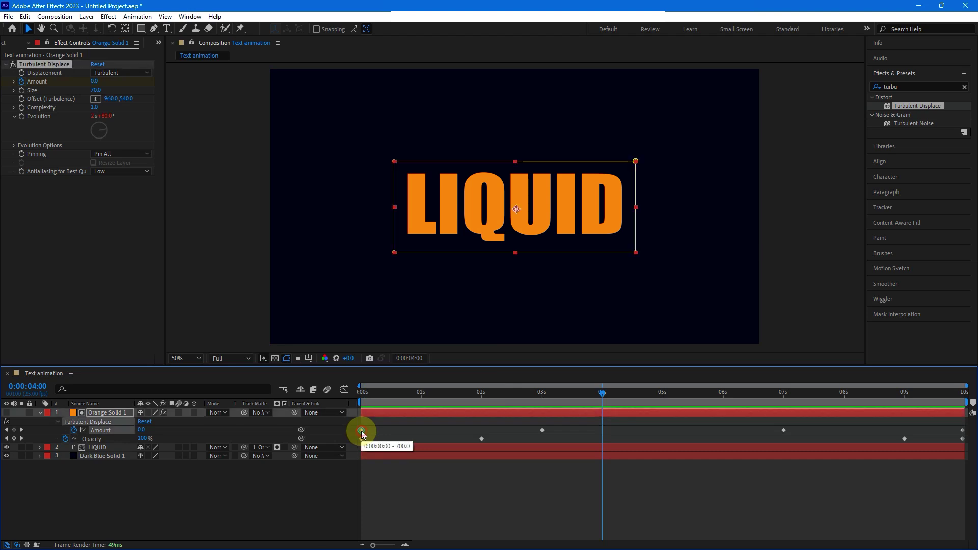
right_click(361, 431)
mouse_move(400, 424)
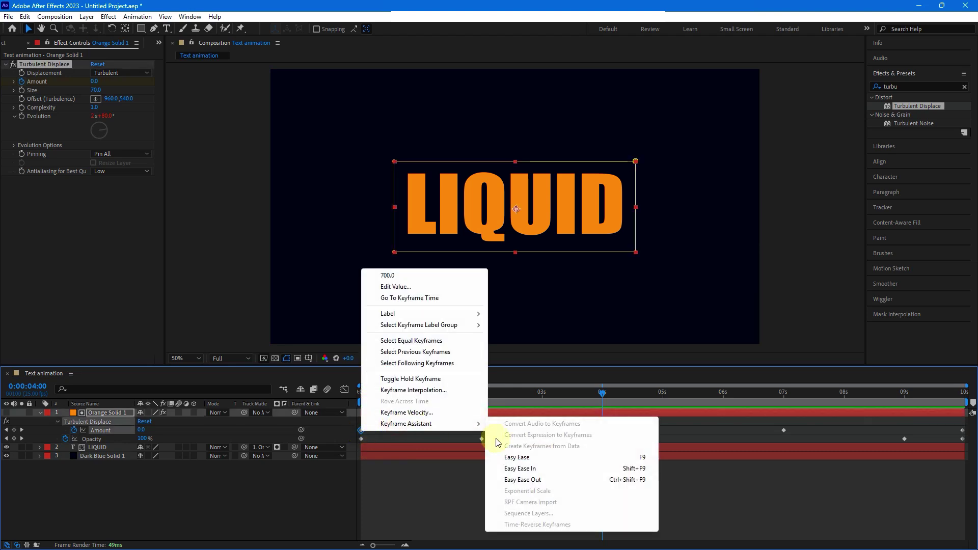
left_click(519, 480)
right_click(543, 431)
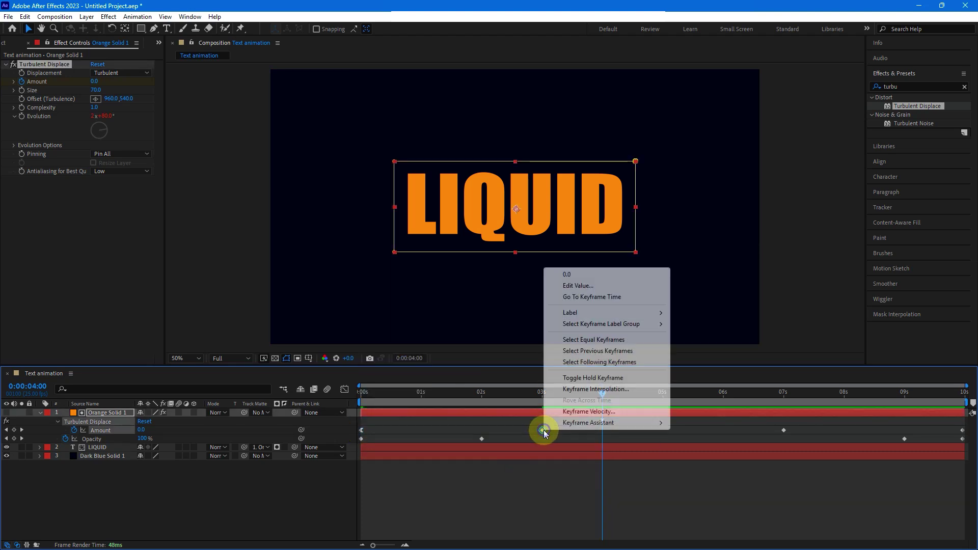
mouse_move(581, 423)
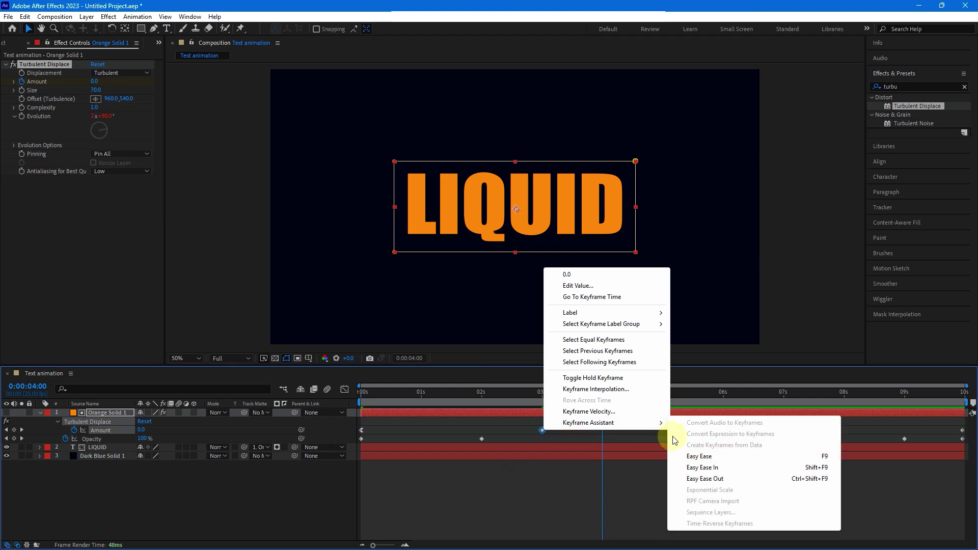
left_click(703, 469)
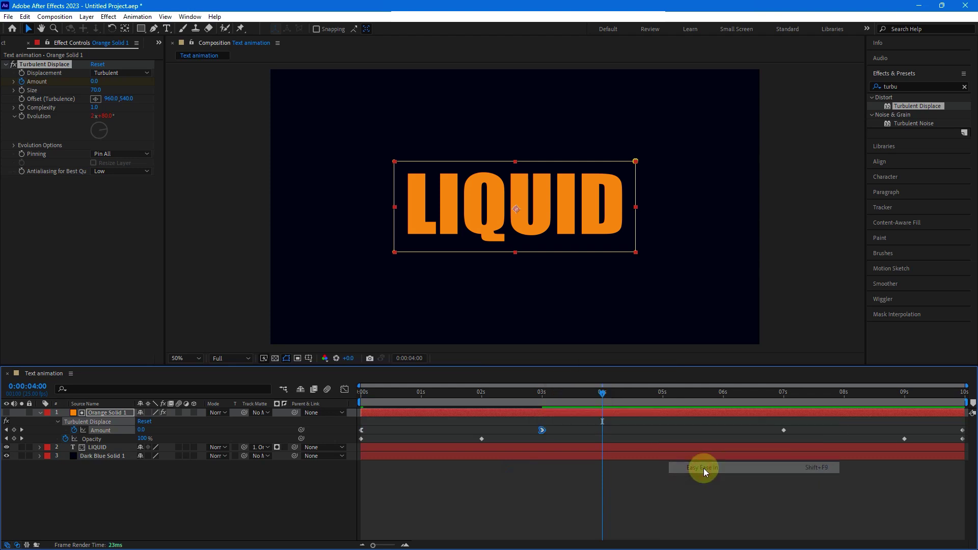
Step: Apply Easy Ease Out to the Amount keyframe at 7 seconds and Easy Ease In to the one at the last frame
right_click(786, 430)
mouse_move(794, 426)
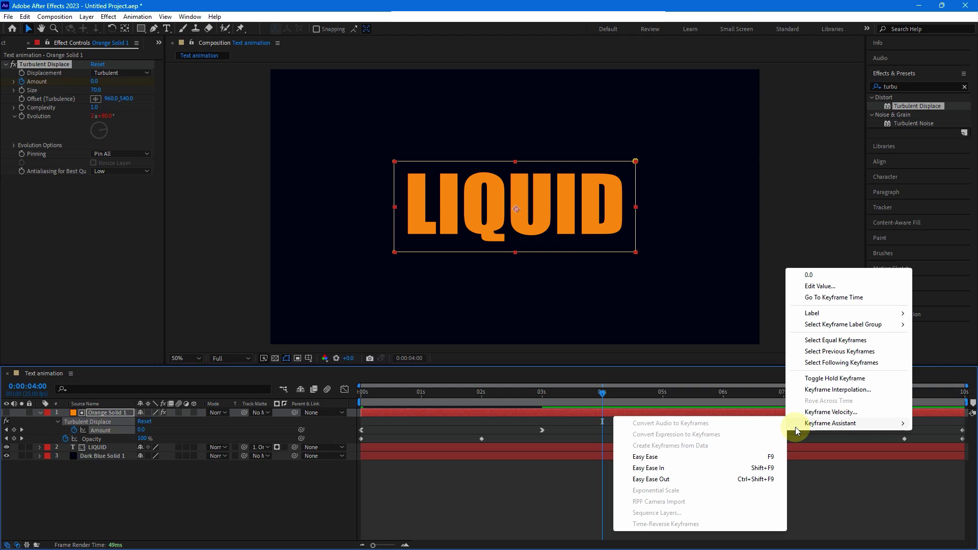
left_click(677, 480)
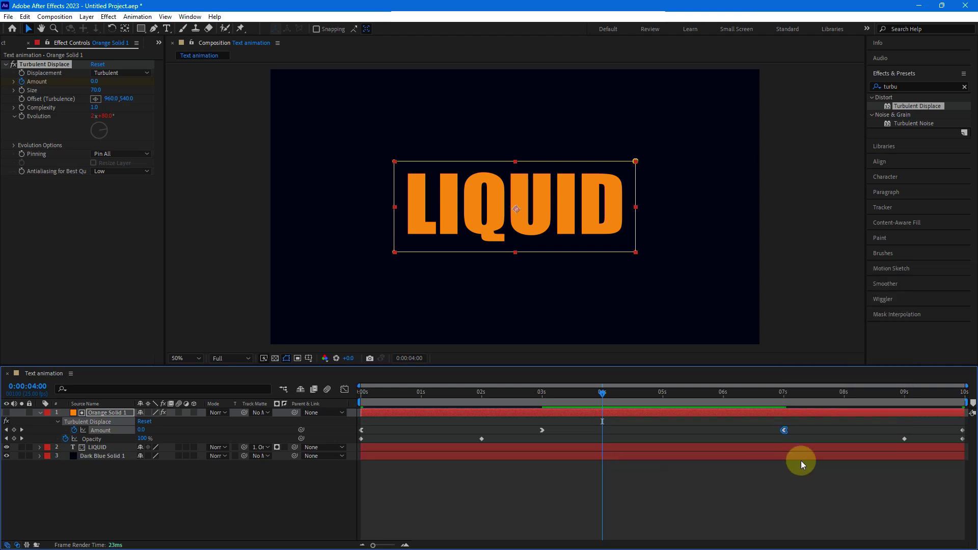
right_click(963, 432)
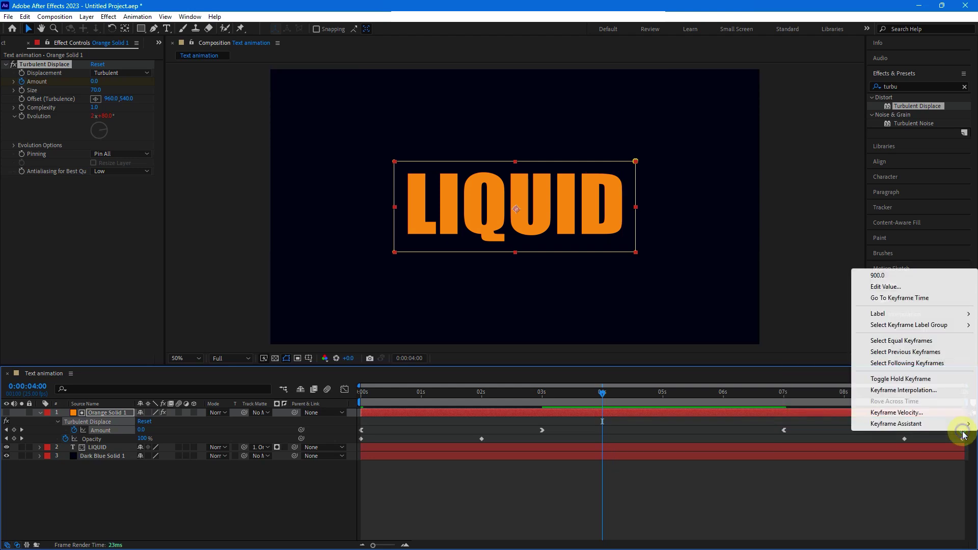
mouse_move(896, 424)
left_click(739, 473)
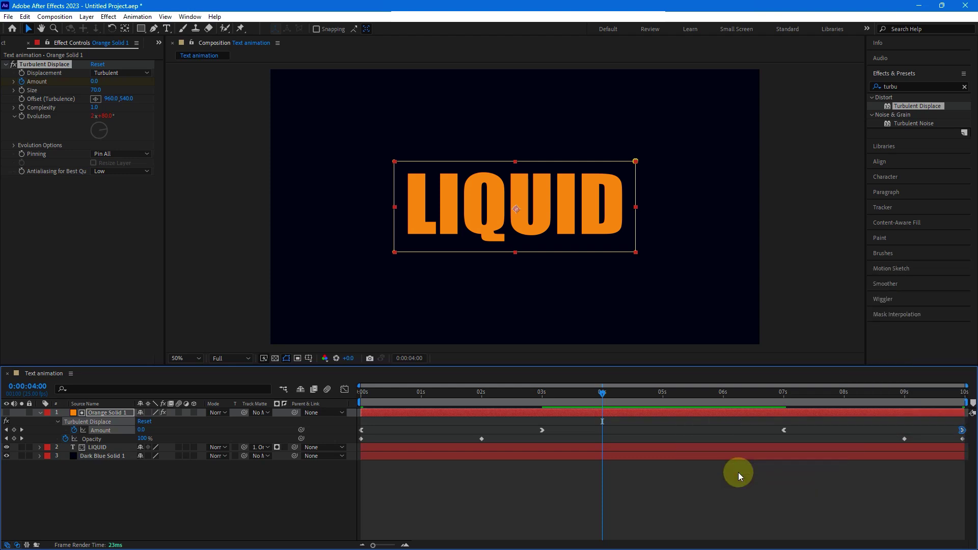
Step: Preview the eased liquid text animation from the start of the composition
left_click(362, 439)
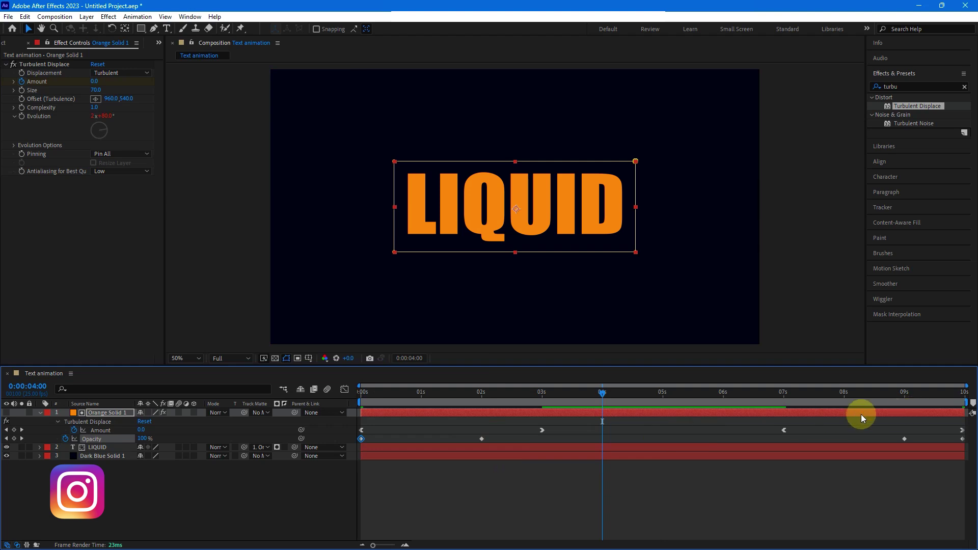
left_click_drag(603, 393, 338, 395)
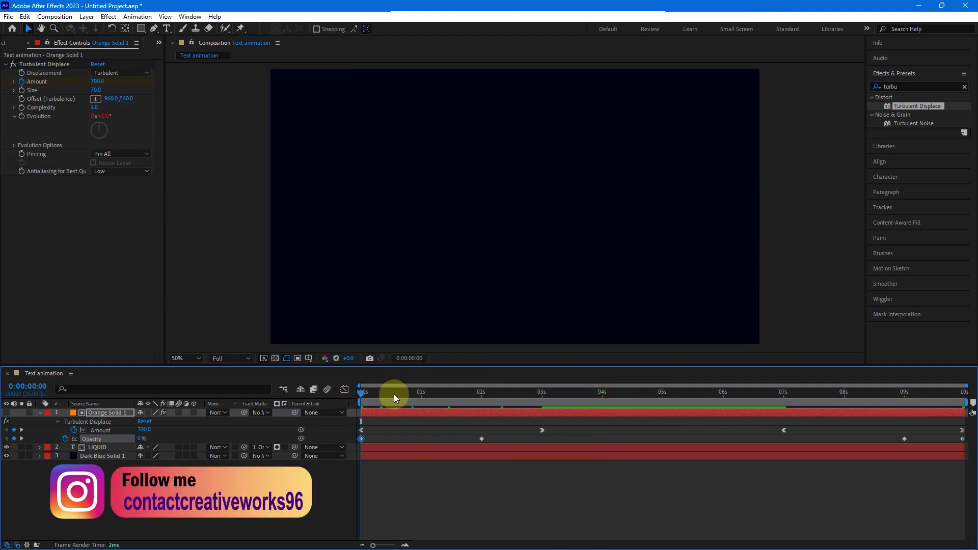
key("space")
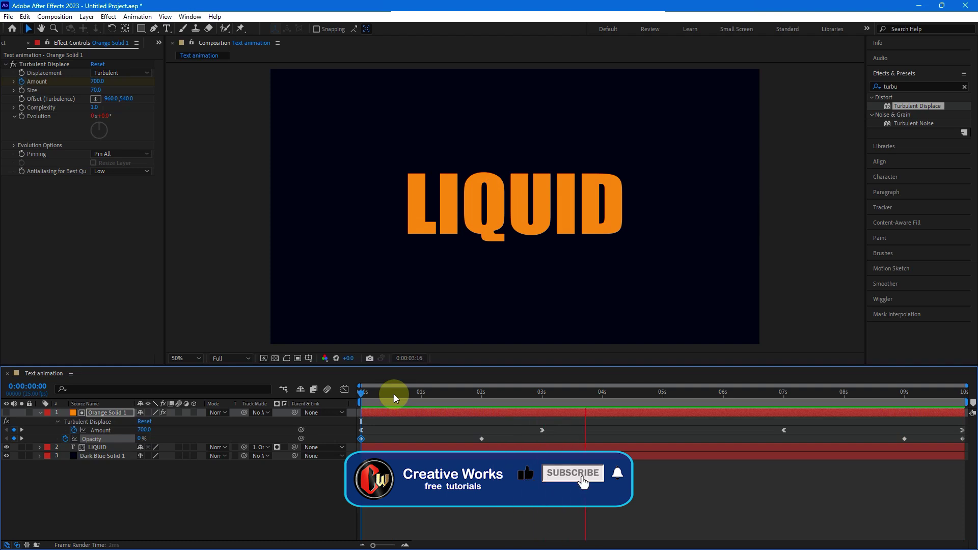
key("space")
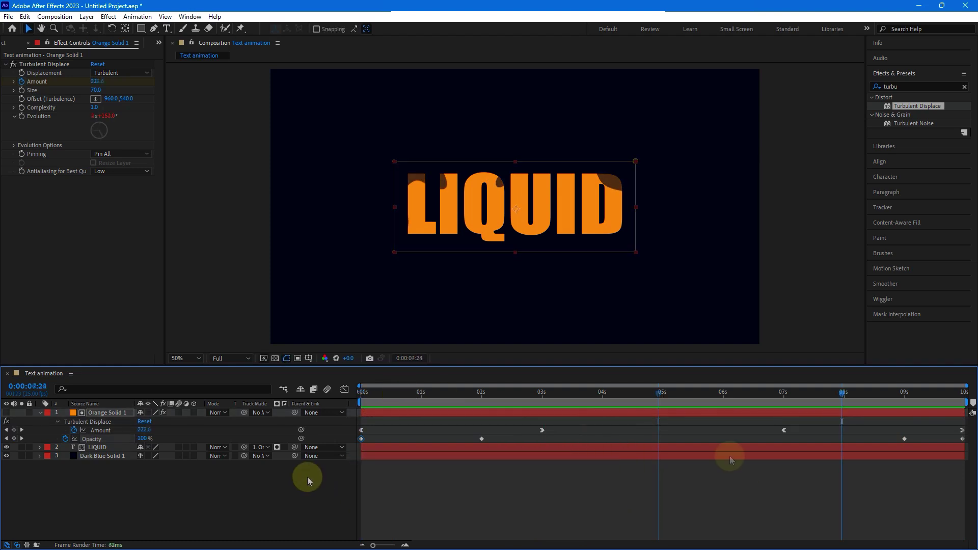
Step: Change the fill color of the LIQUID text layer to green, hex 27B40B
left_click(108, 447)
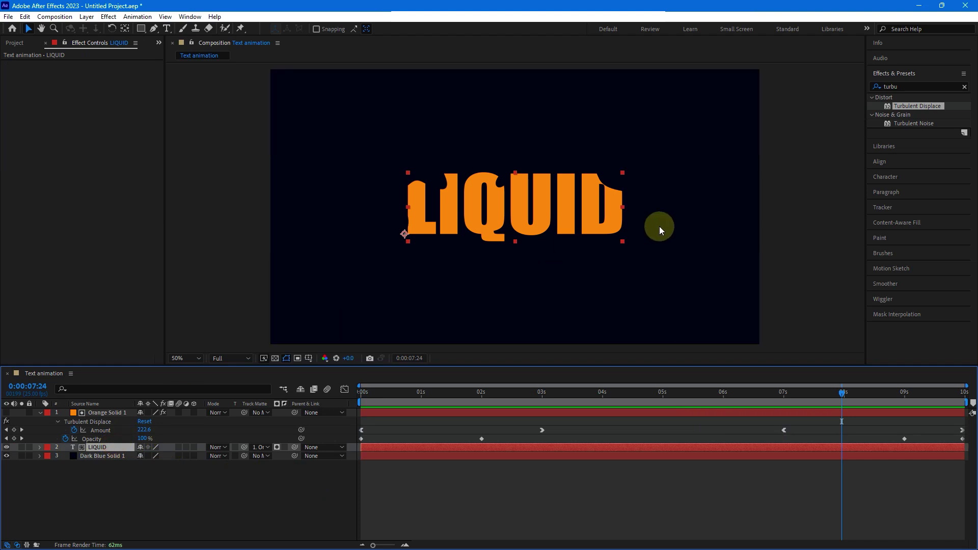
left_click(895, 74)
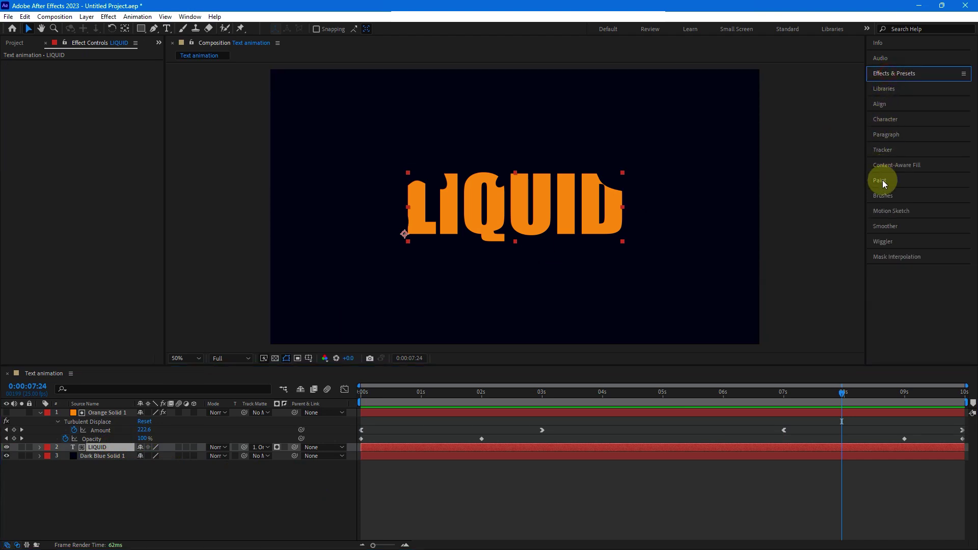
left_click(887, 134)
left_click(888, 134)
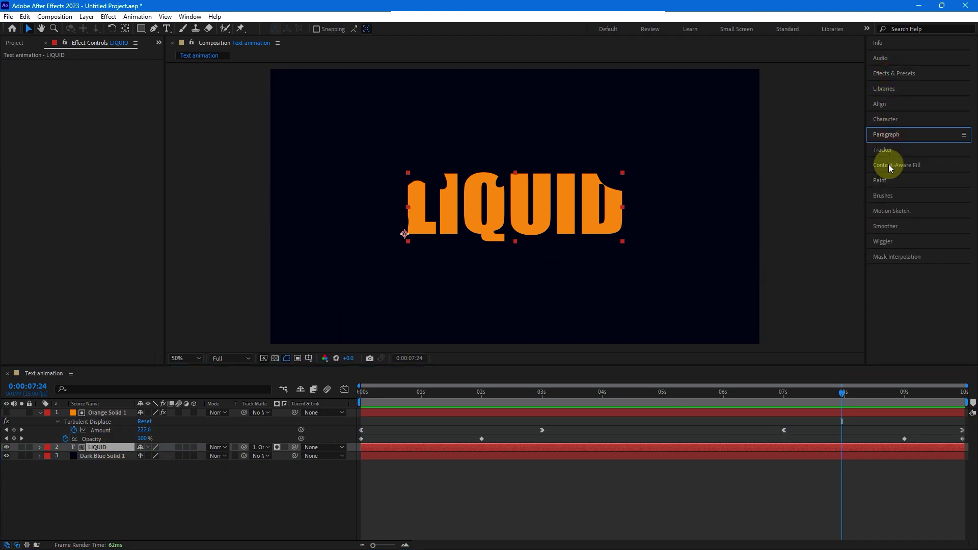
left_click(886, 119)
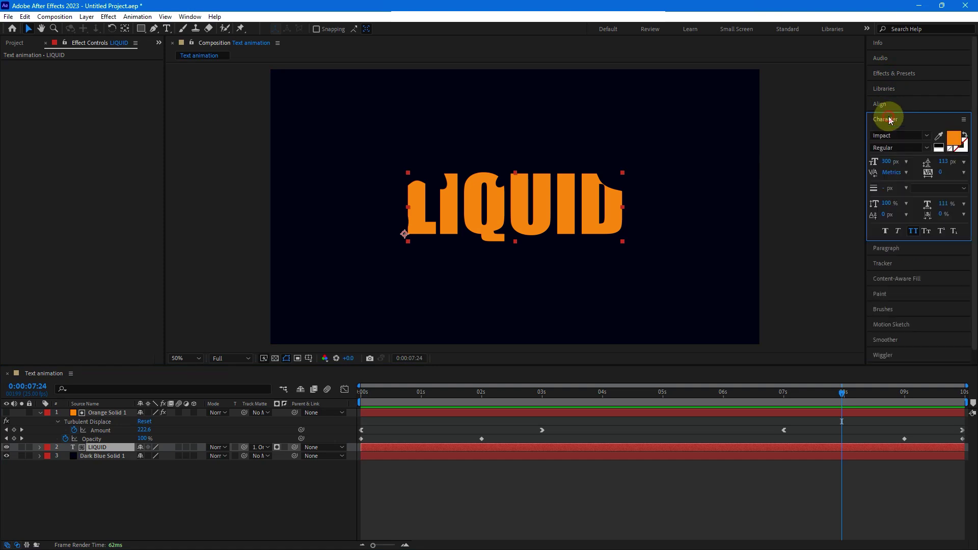
left_click(957, 139)
mouse_move(198, 255)
left_mouse_down()
mouse_move(179, 256)
mouse_move(183, 281)
mouse_move(204, 225)
mouse_move(196, 178)
mouse_move(200, 290)
mouse_move(198, 202)
mouse_move(191, 278)
left_mouse_up()
left_click(178, 226)
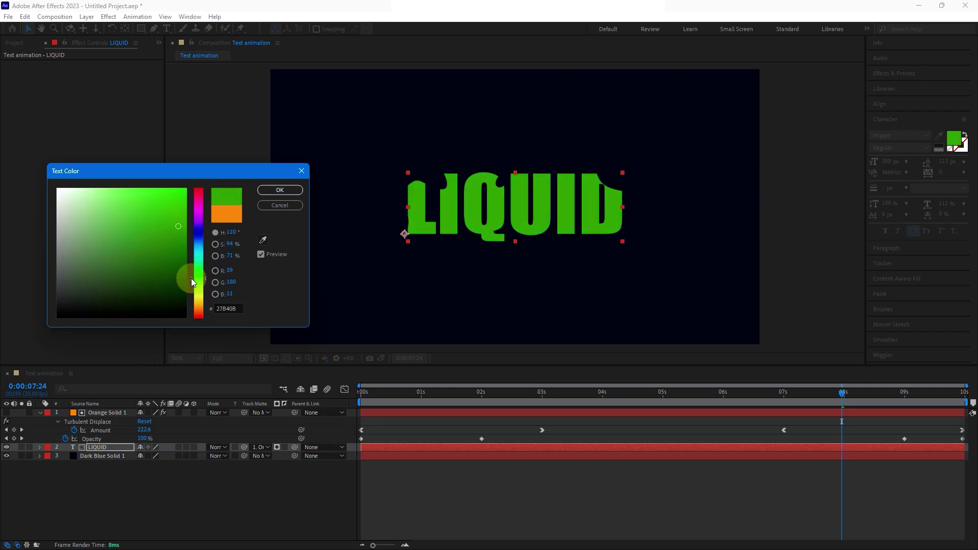
left_click(273, 193)
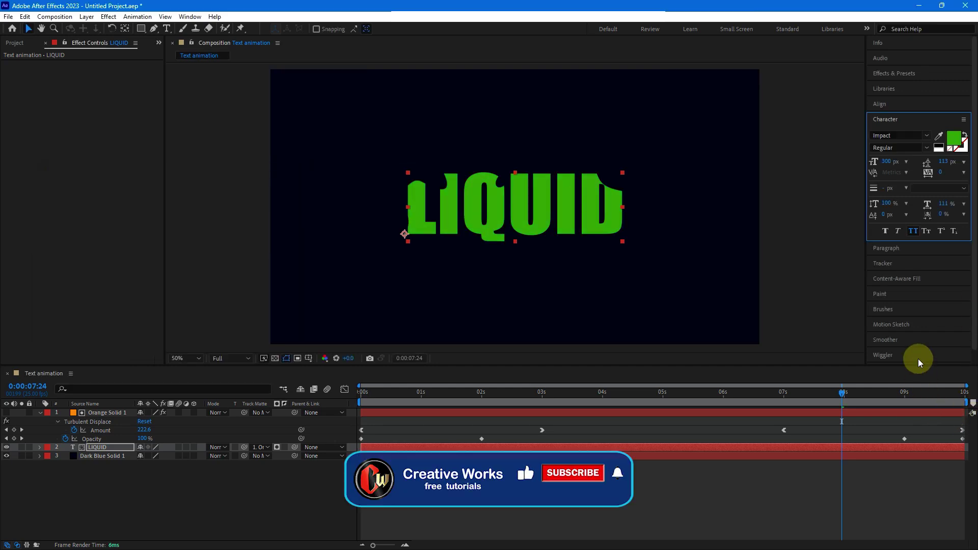